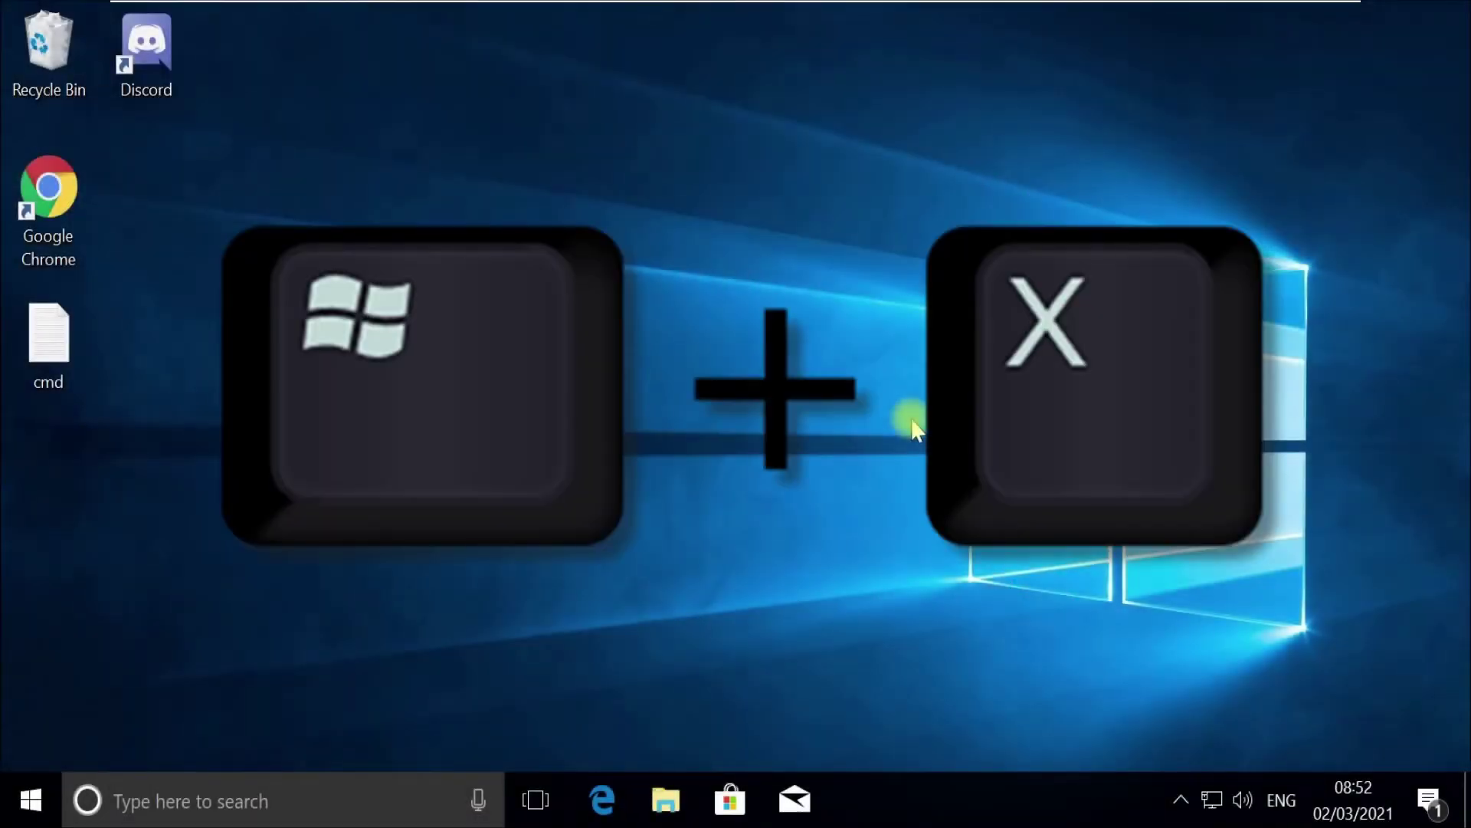
Launch Task Manager with Run as administrator from the Win+X search.
key("super+x")
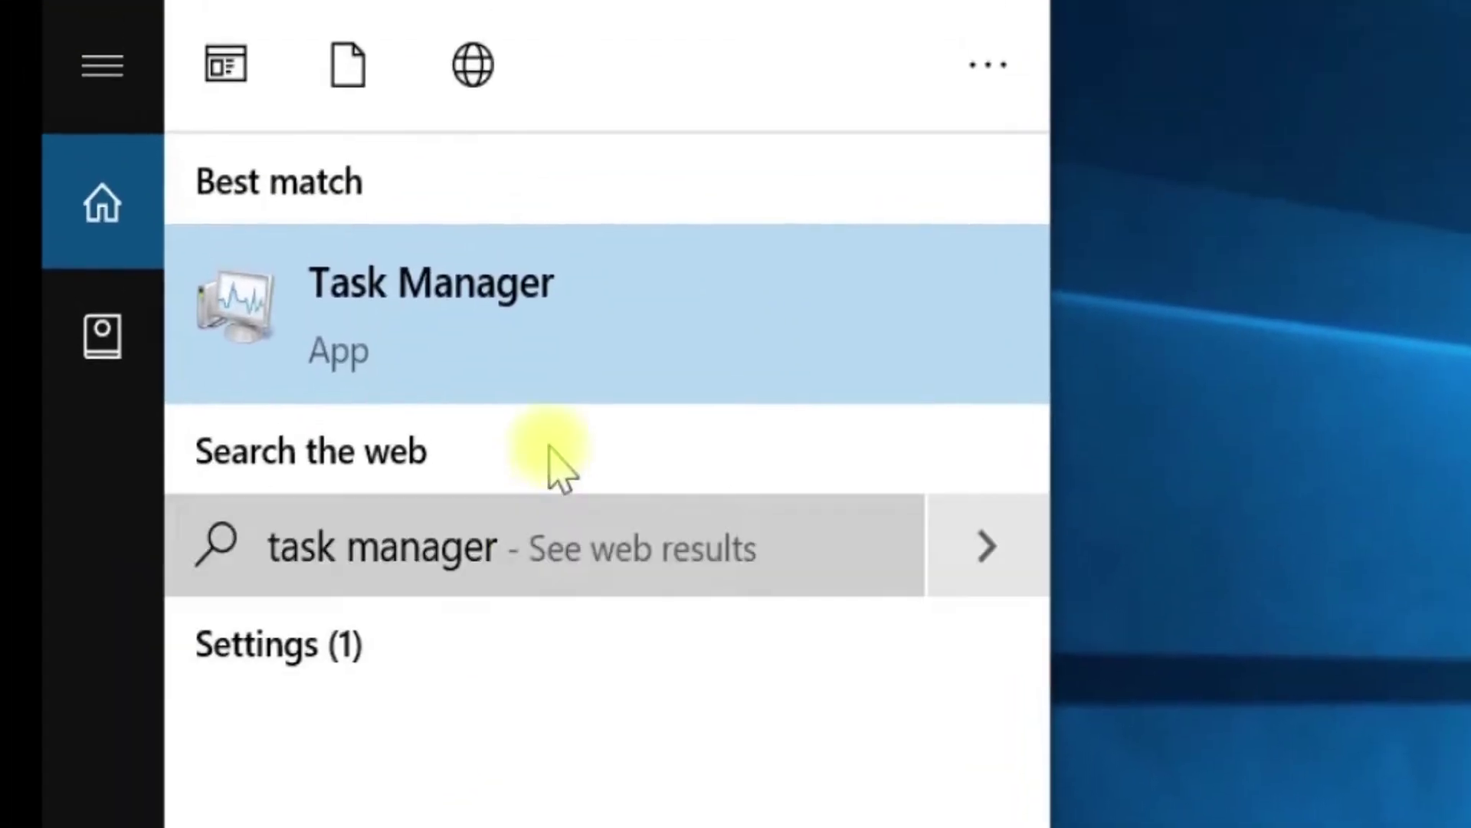
right_click(317, 298)
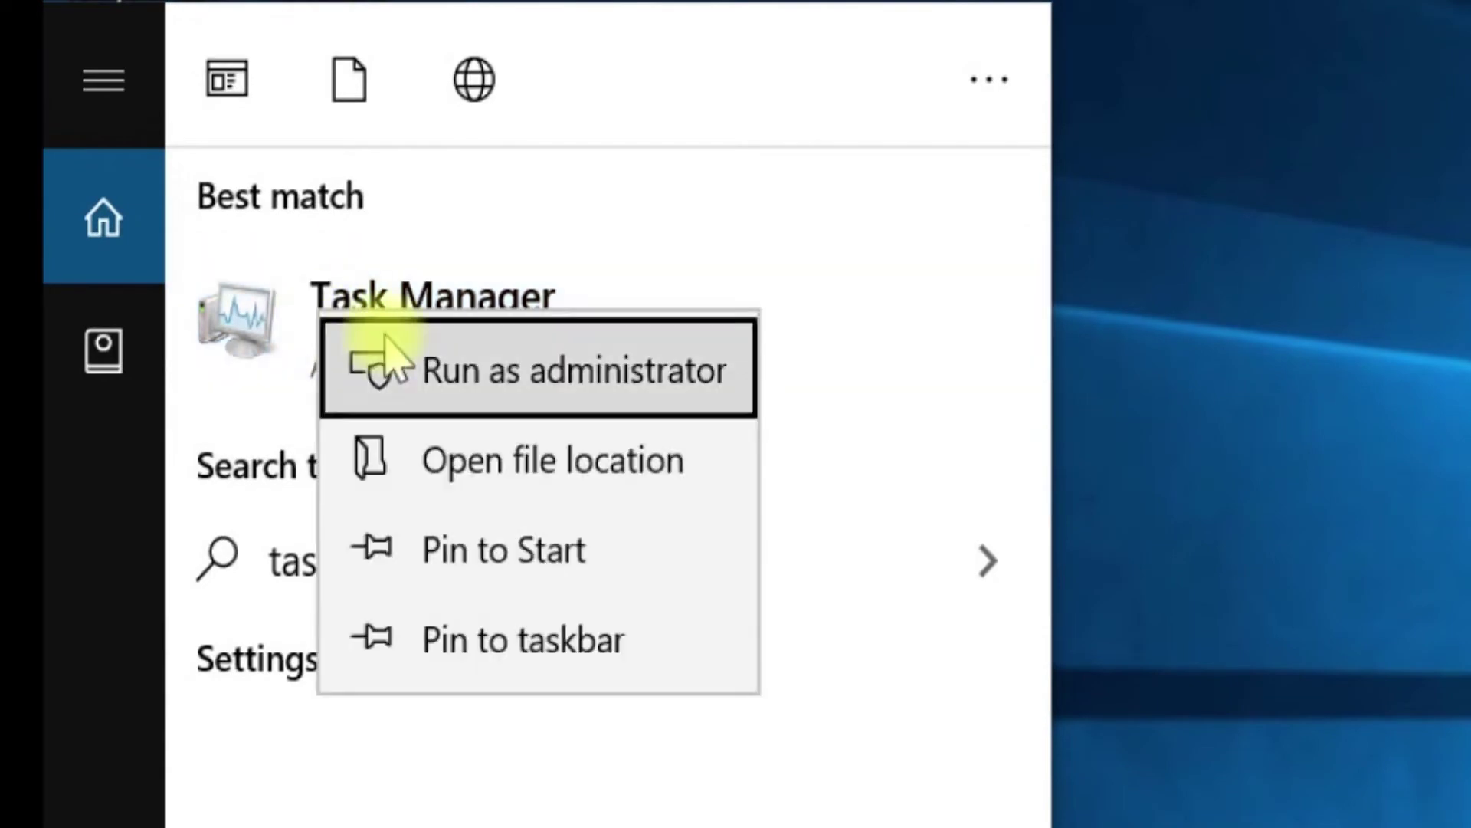
left_click(387, 345)
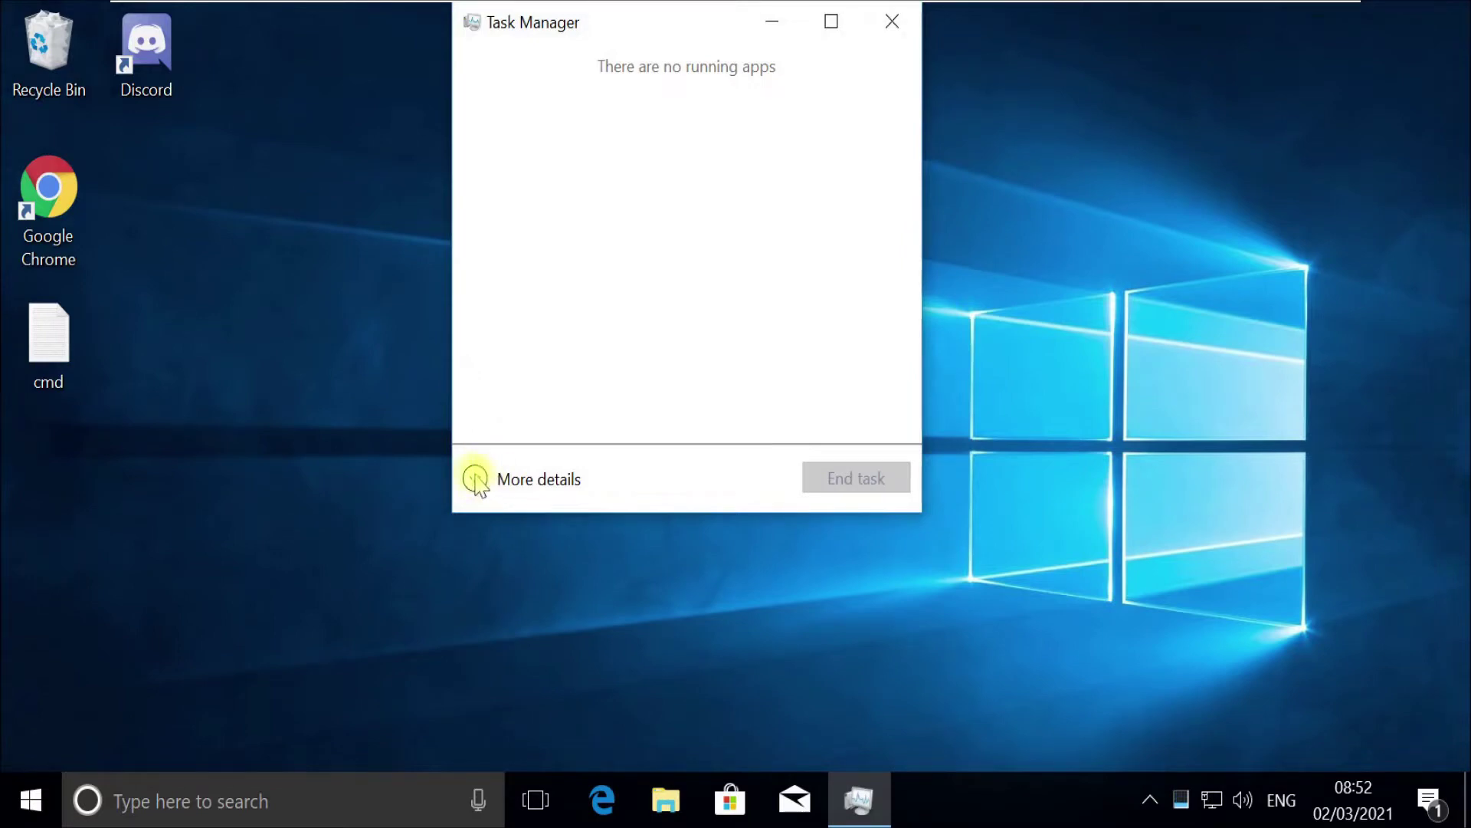
Expand Task Manager to its detailed view and start a new task from the File menu.
left_click(476, 479)
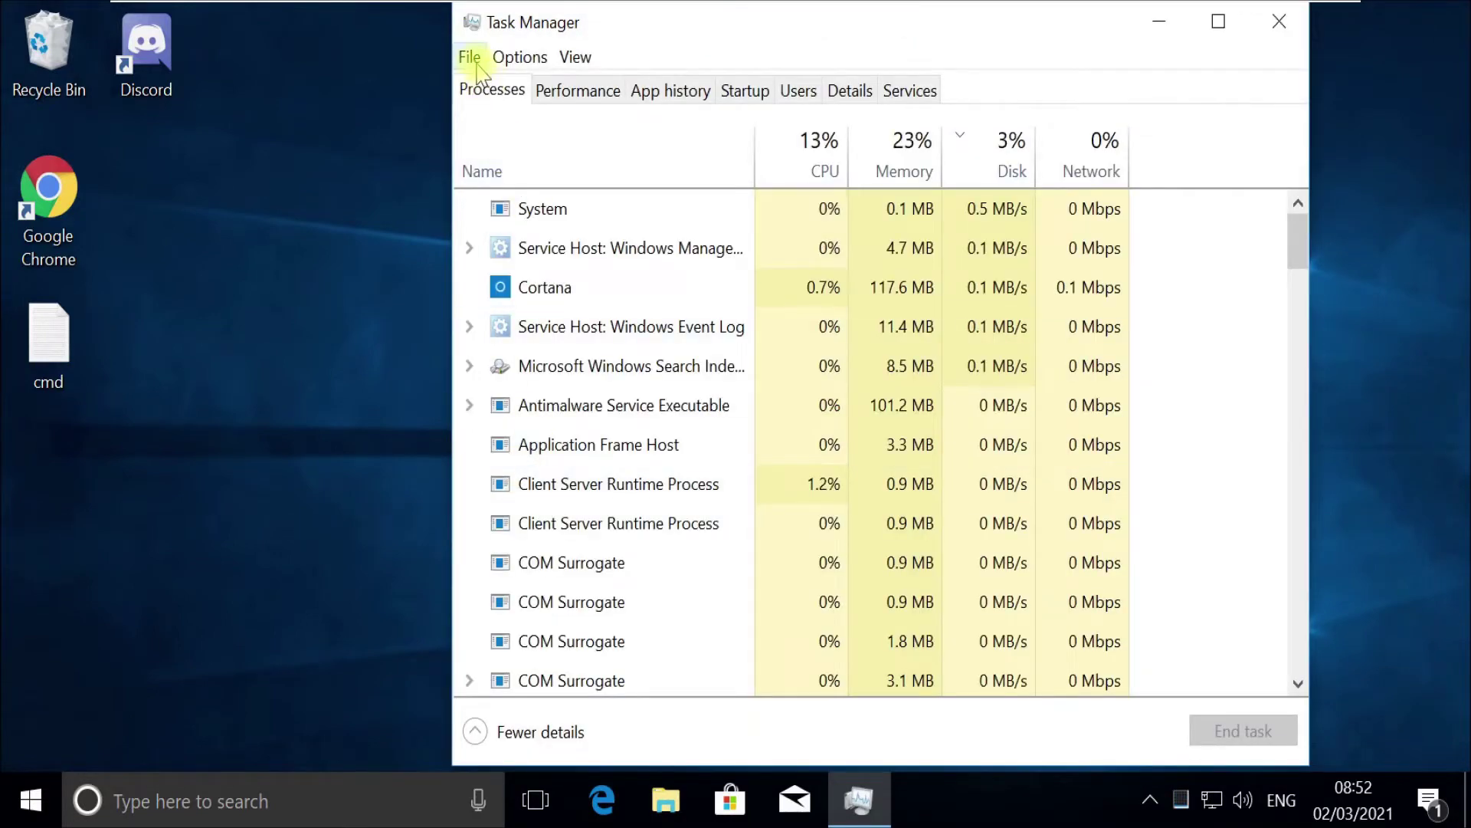
left_click(476, 65)
left_click(491, 89)
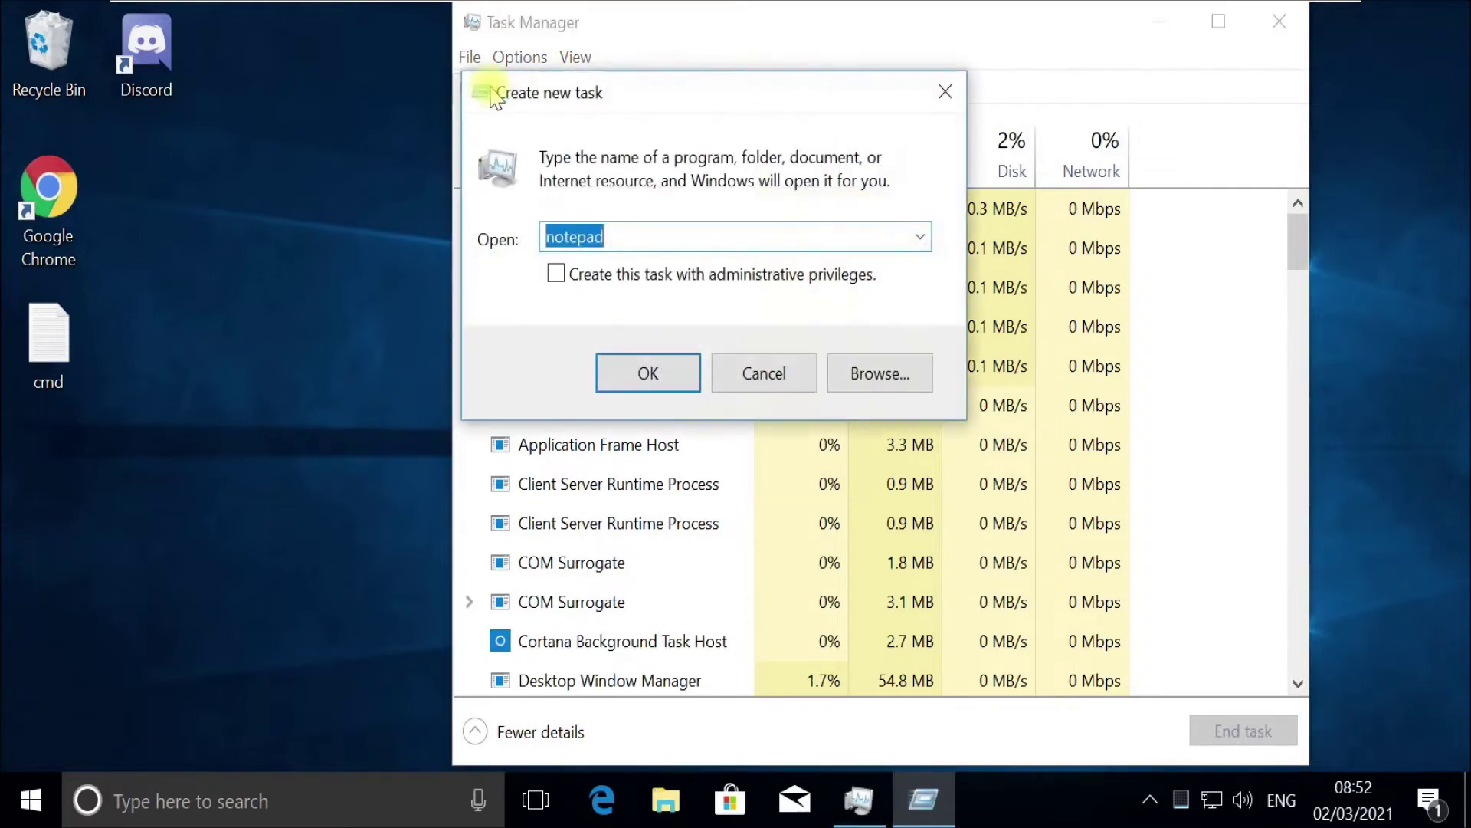
Browse This PC > C: > Windows > System32 and pick cmd.exe.
left_click(877, 375)
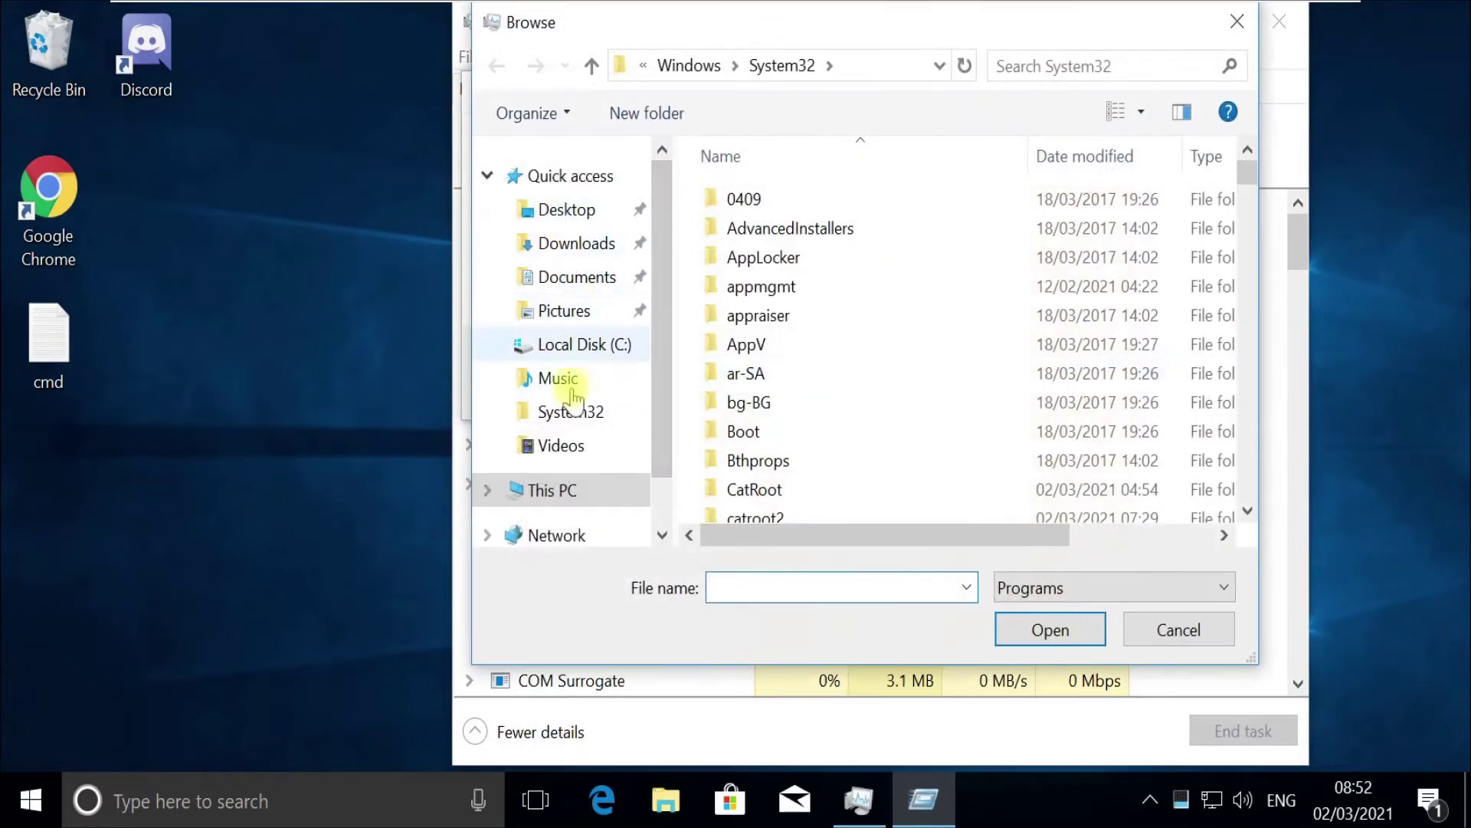
left_click(634, 487)
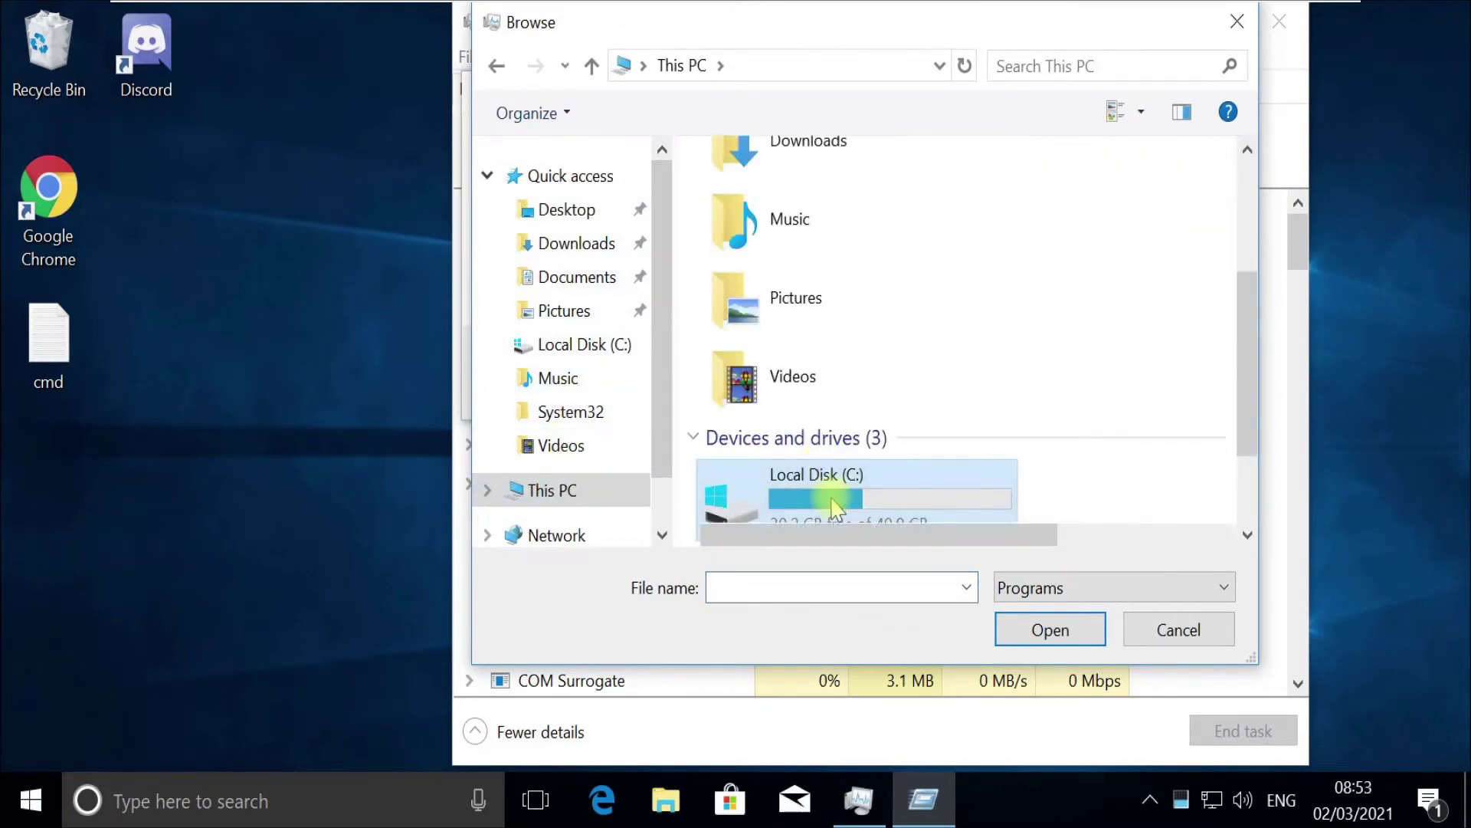
double_click(836, 507)
double_click(767, 372)
left_click(782, 321)
type("system32")
key("Return")
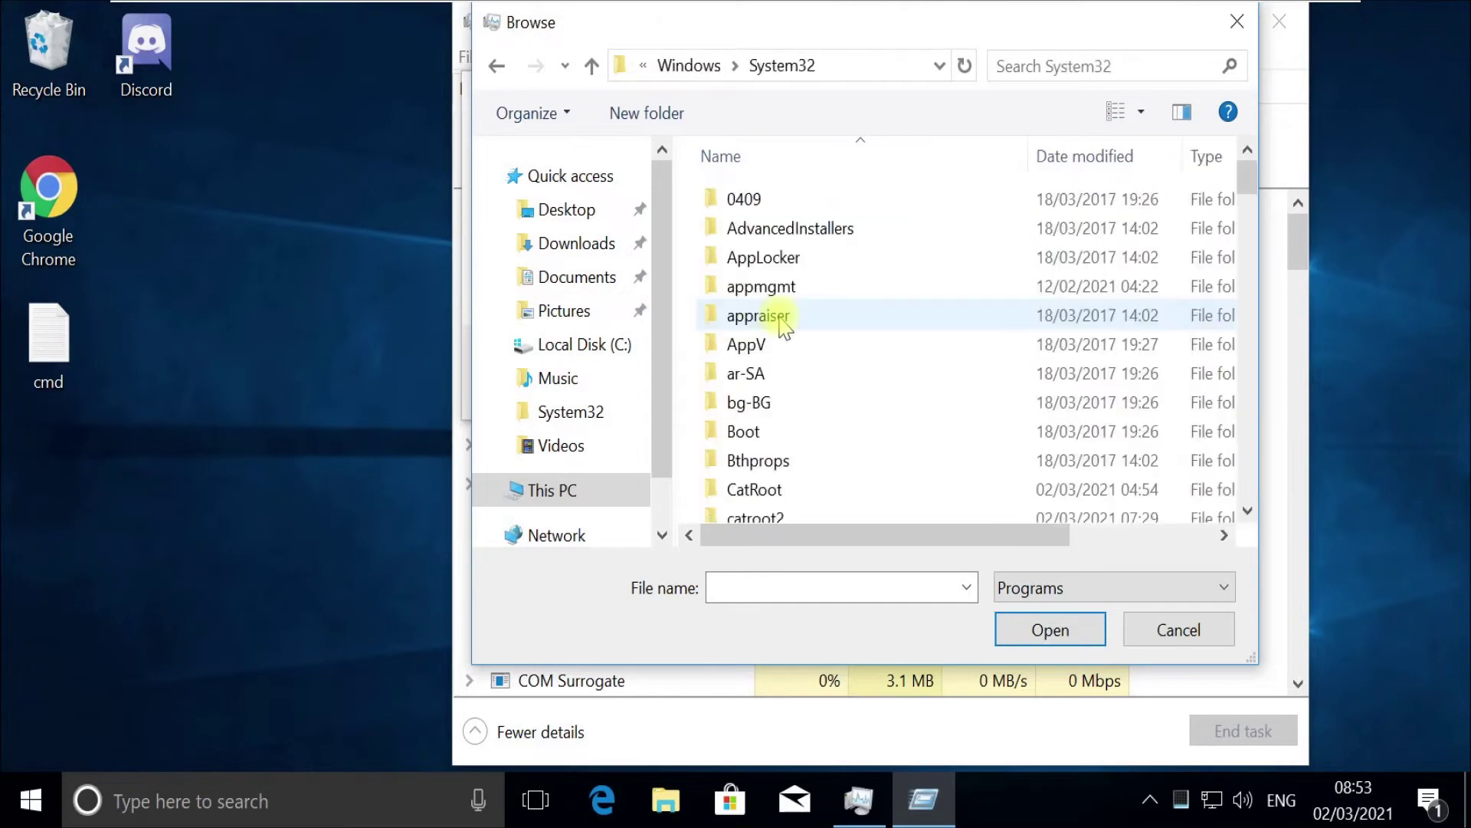
scroll(789, 326, "down", 4)
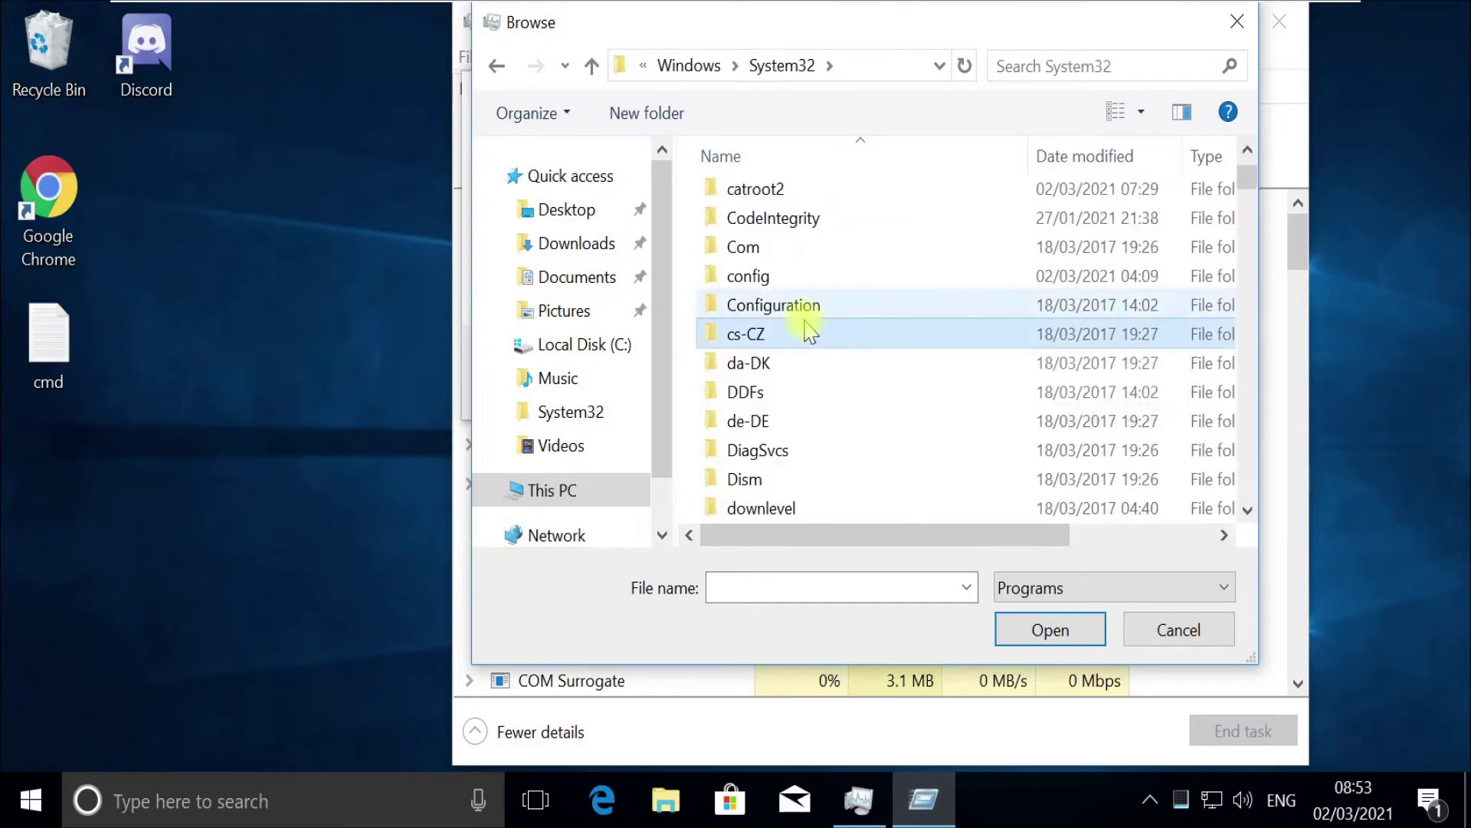
type("cmd")
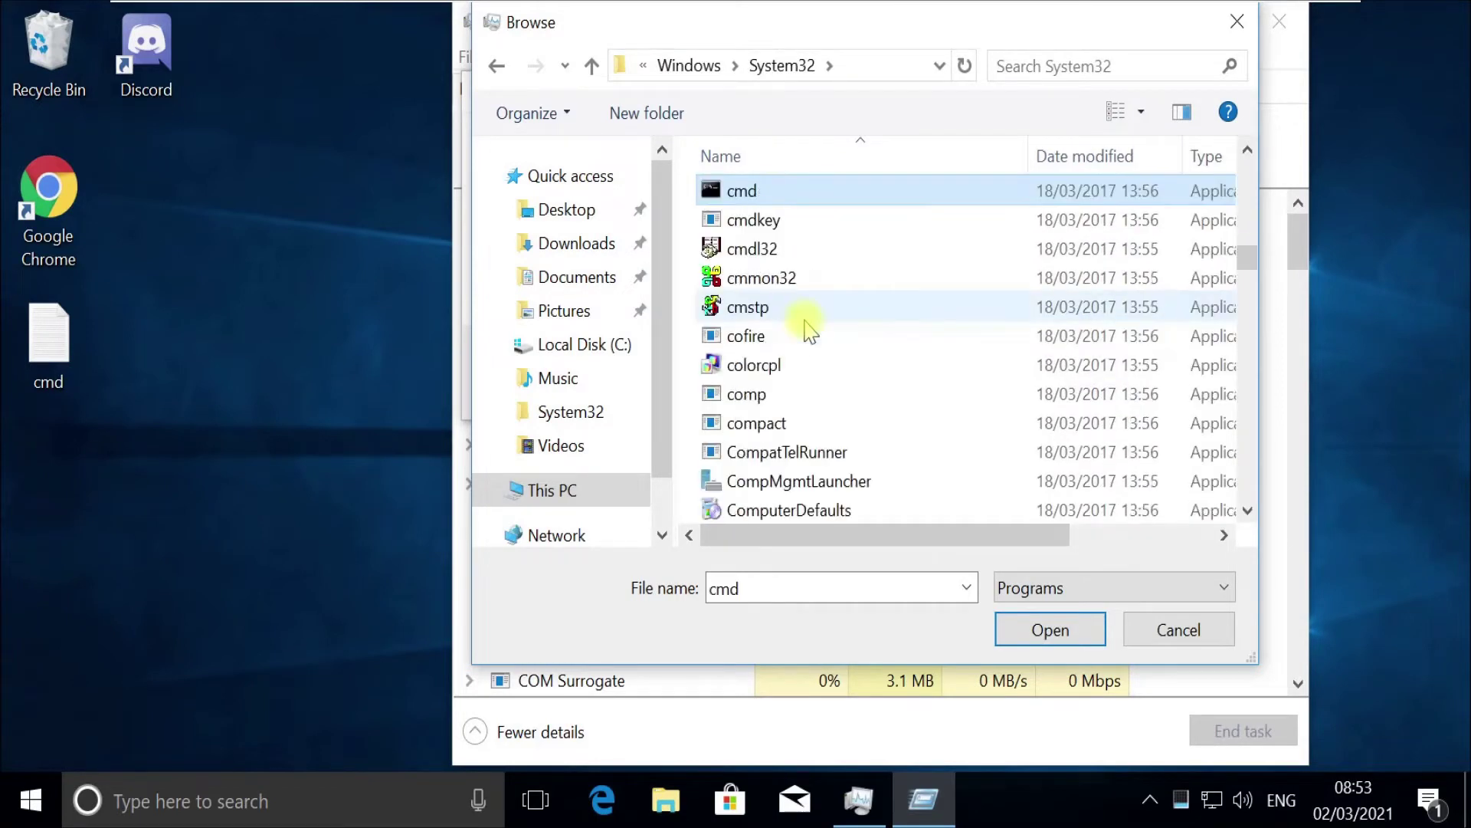
left_click(1050, 632)
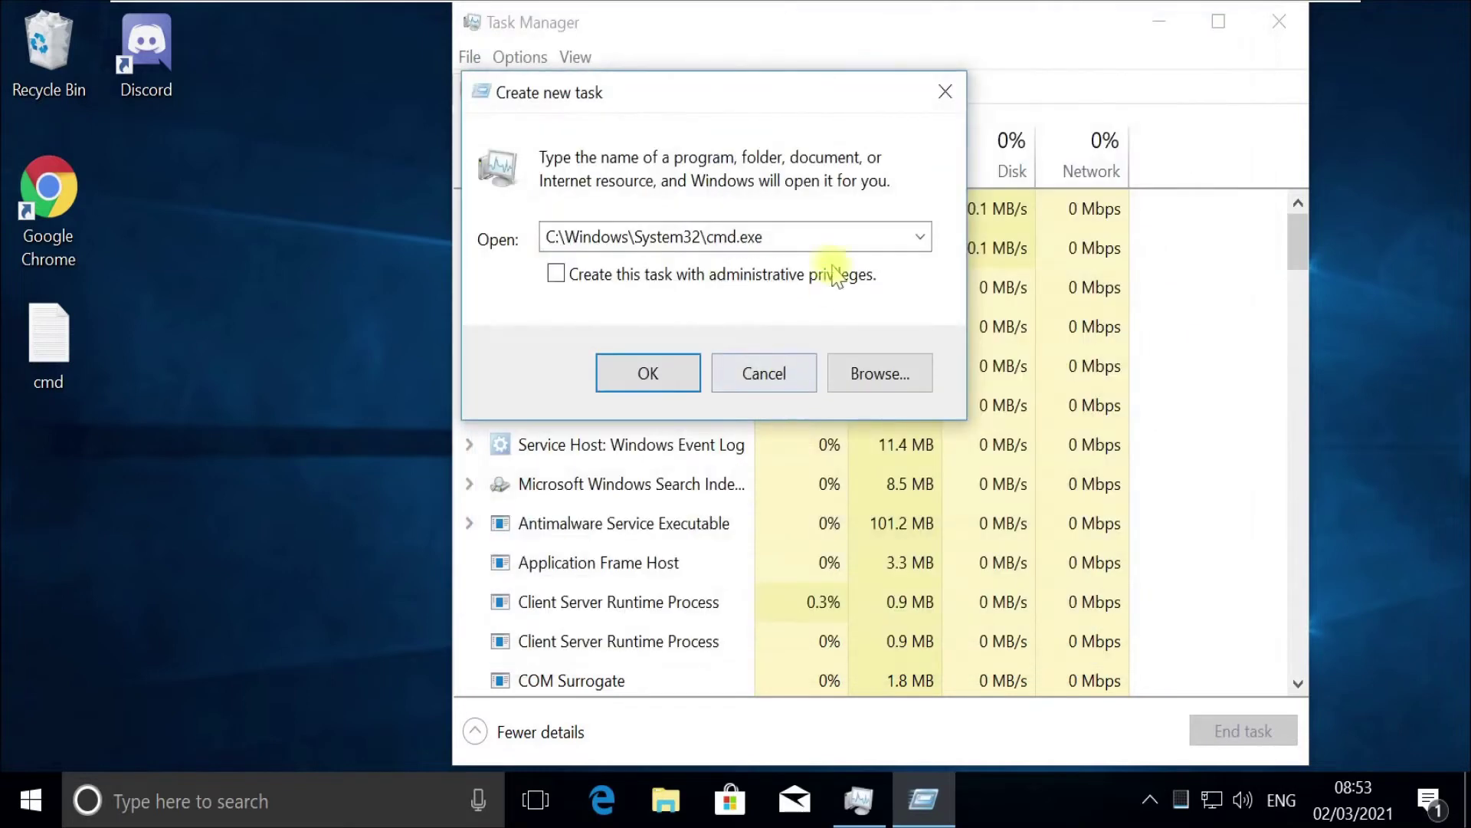
Append --update to the cmd.exe path, enable administrative privileges and run it.
left_click(819, 236)
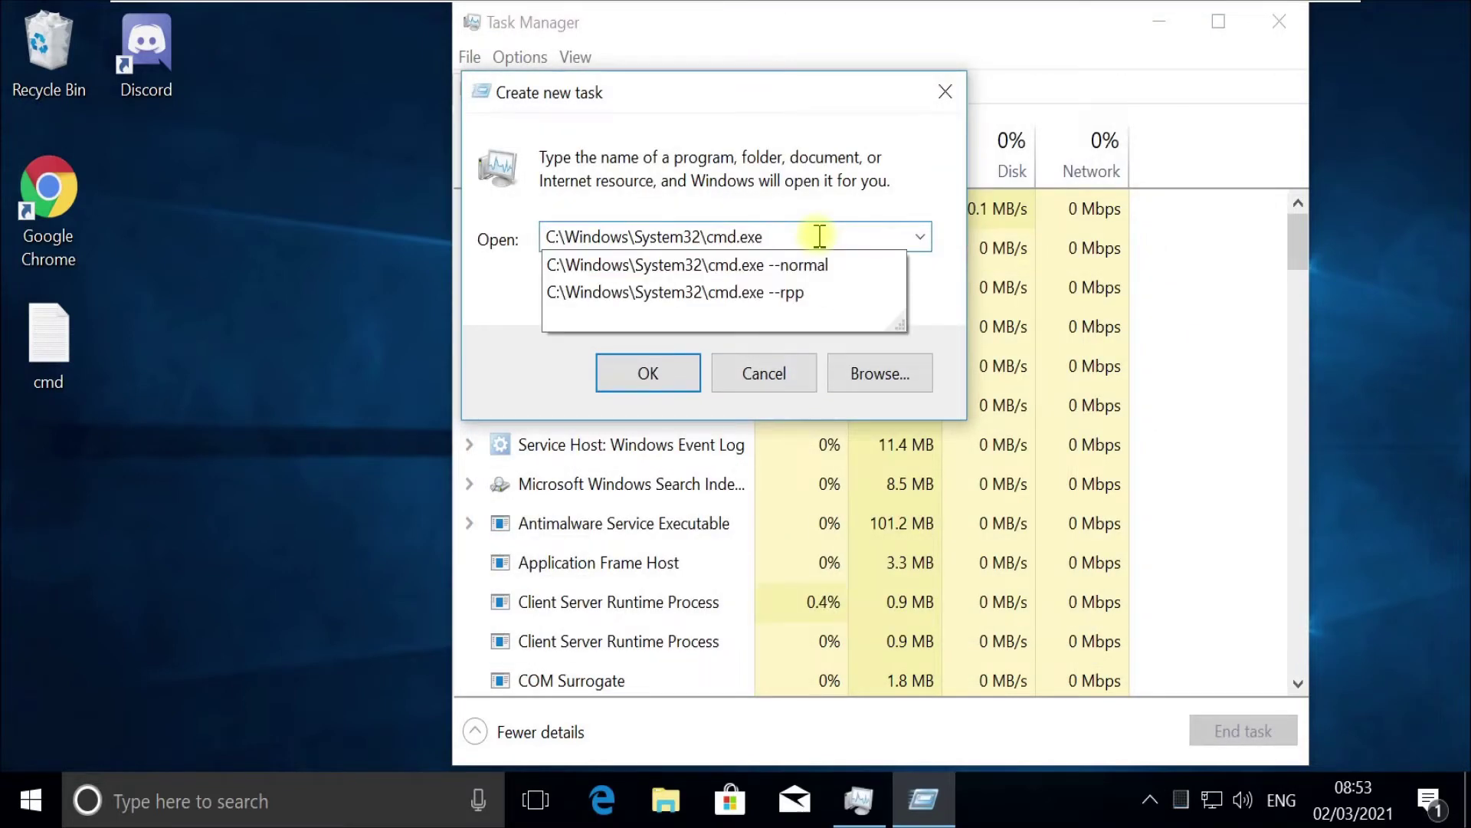
type("--updtae")
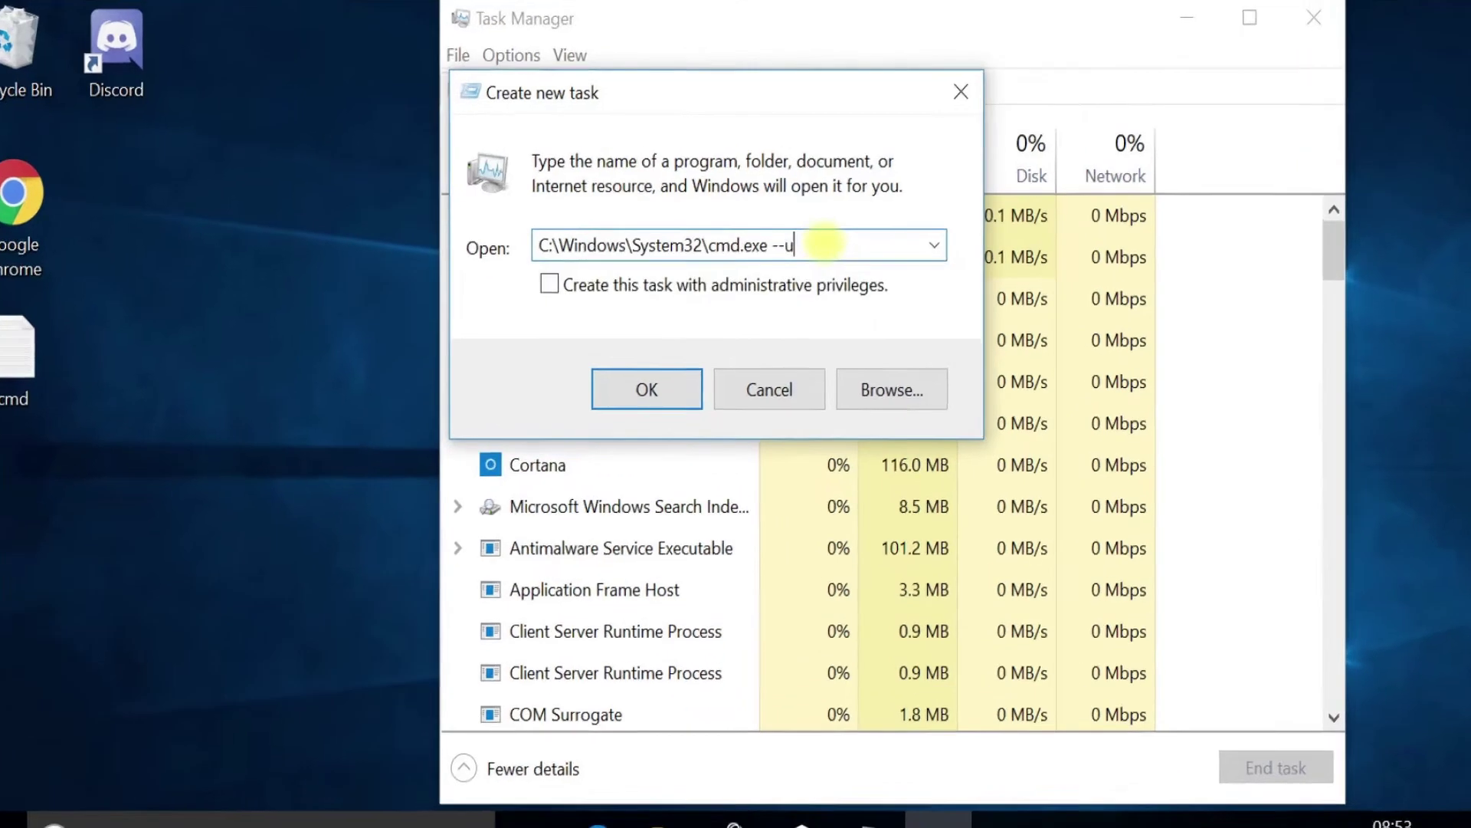
key("BackSpace")
key("BackSpace")
key("BackSpace")
key("BackSpace")
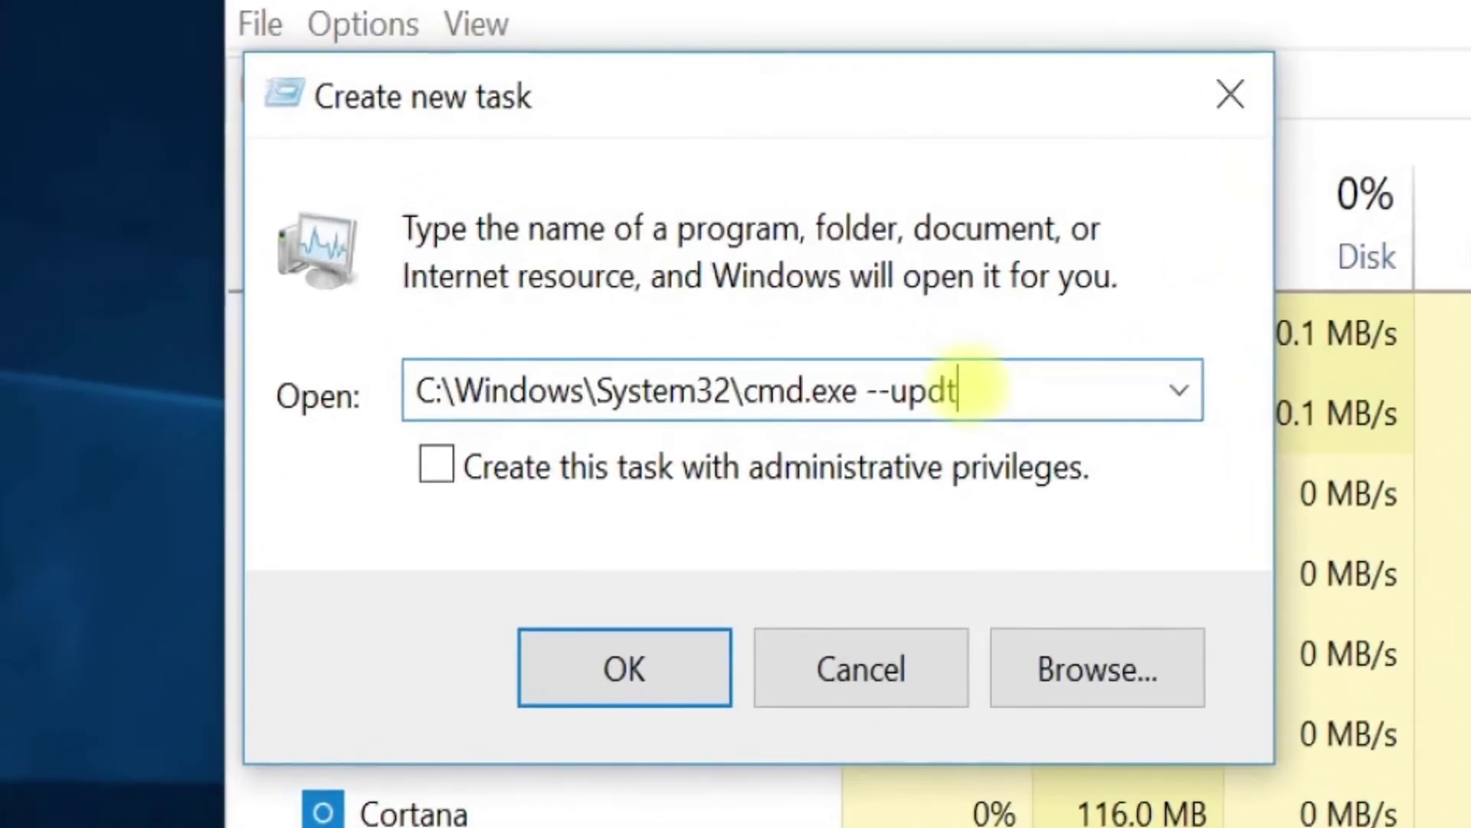
type("date")
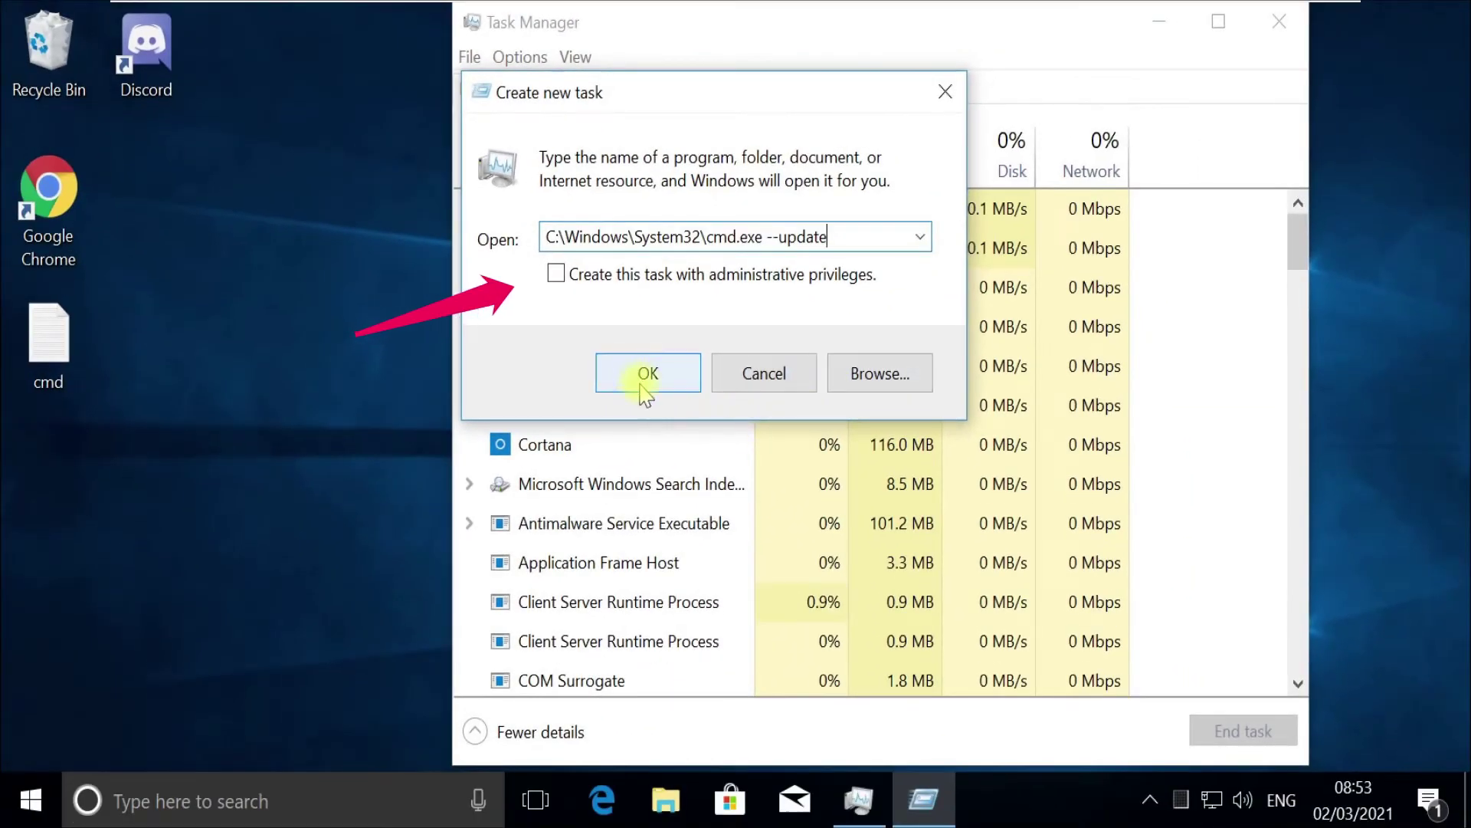
left_click(631, 275)
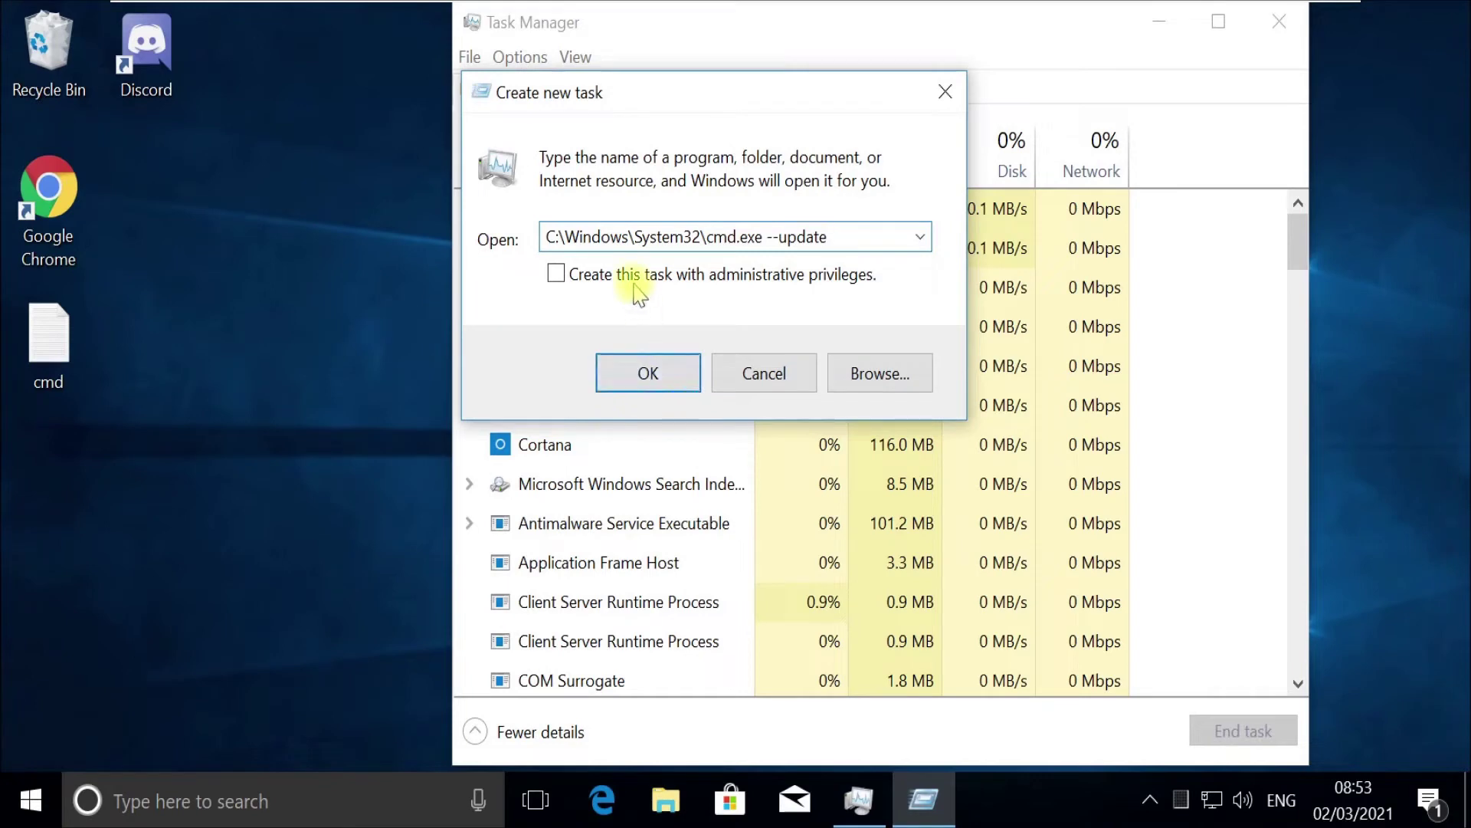
left_click(647, 371)
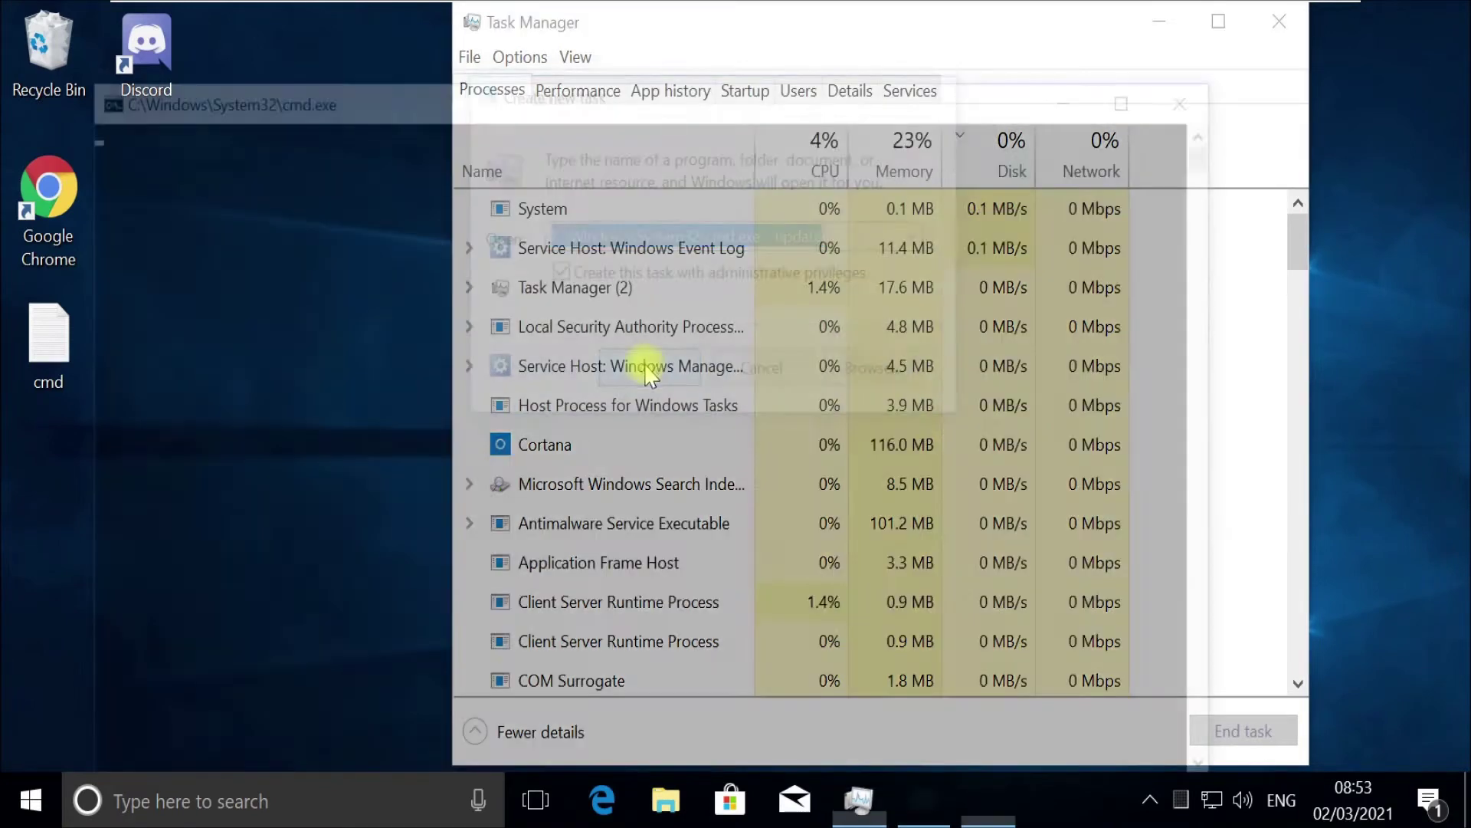
Run gpupdate /force, then clear the console with cls --refresh.
type("gpupdat")
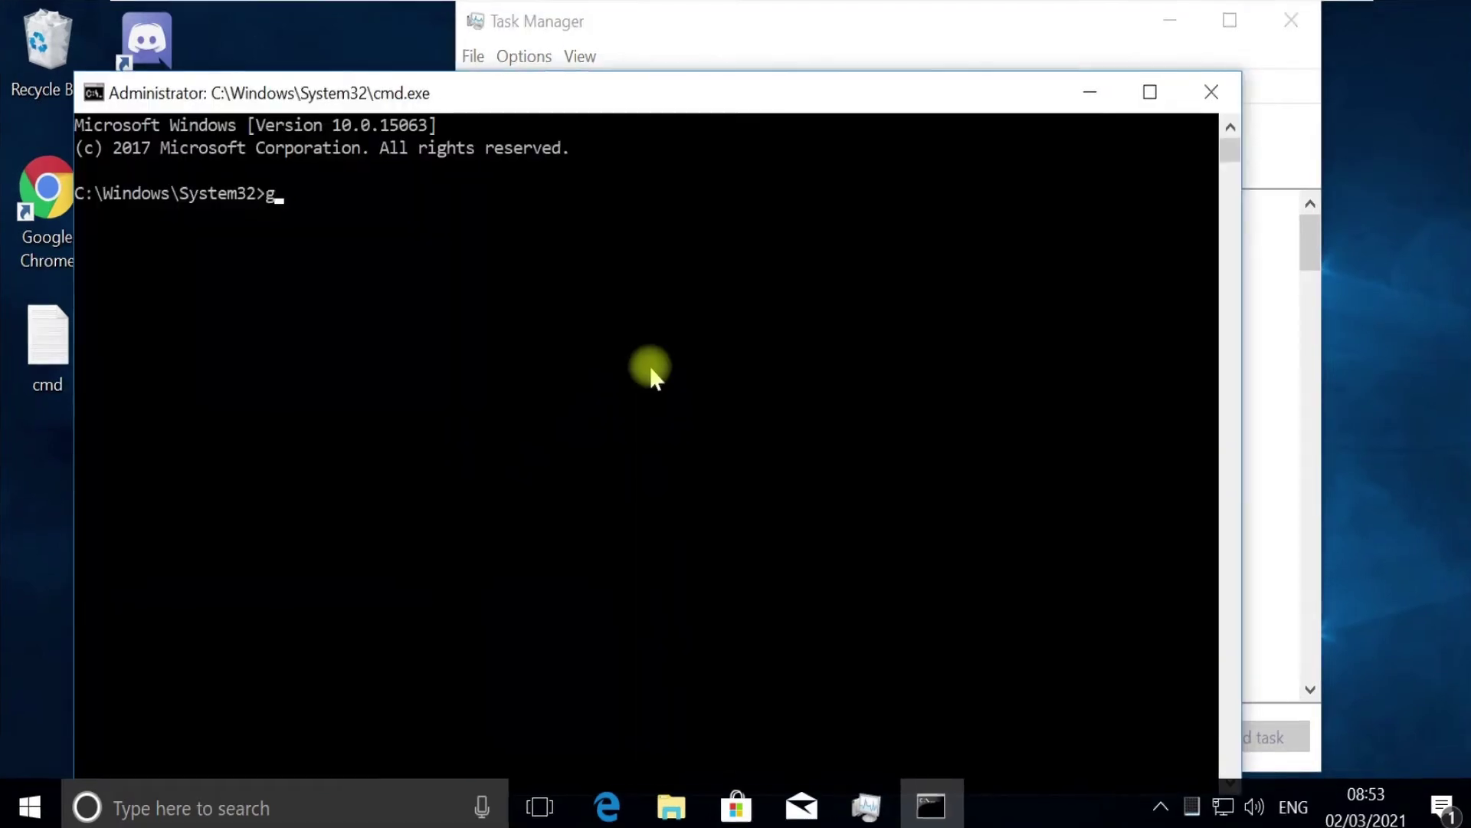
type("e /")
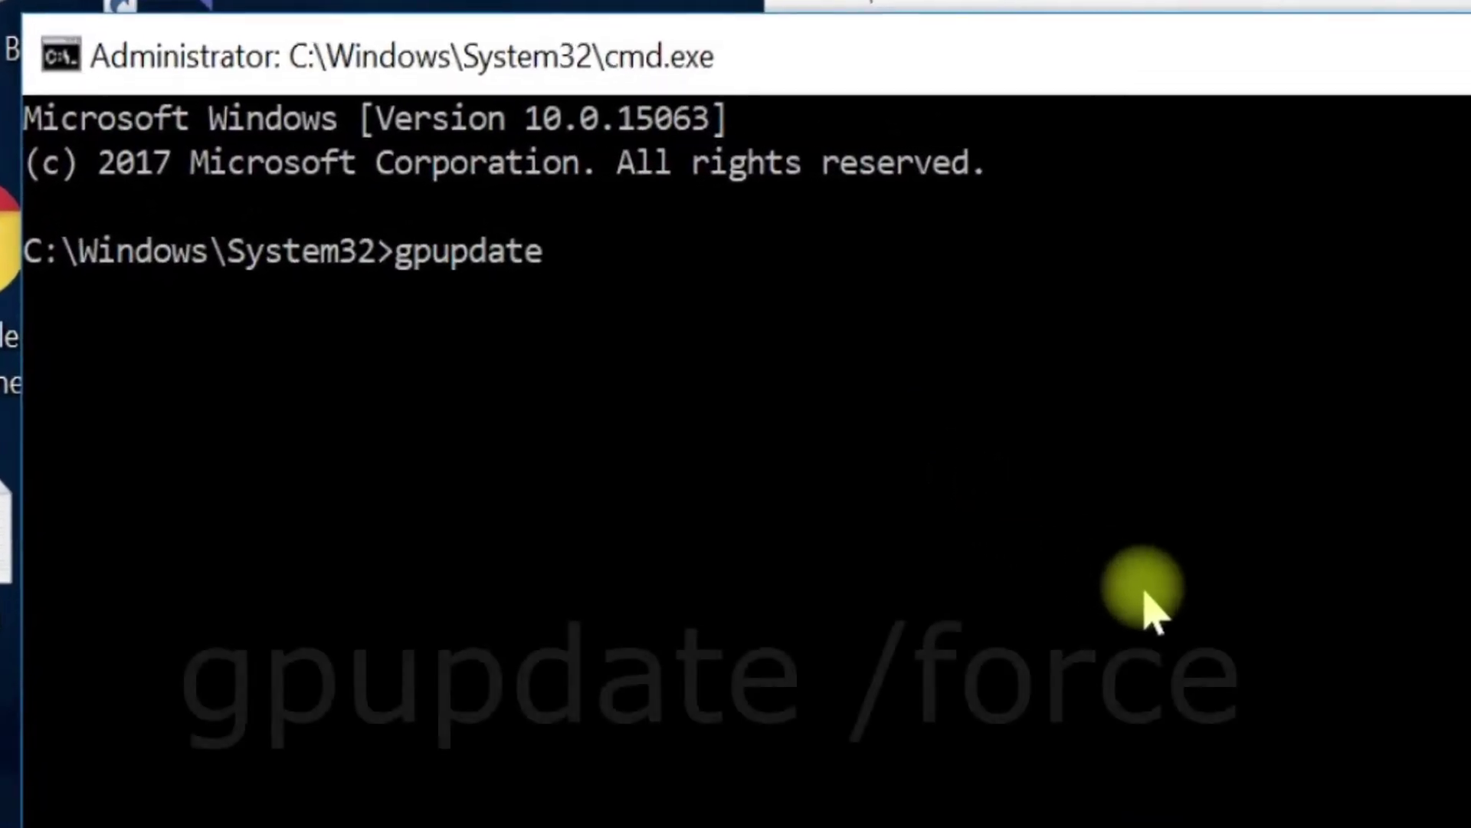
type("force")
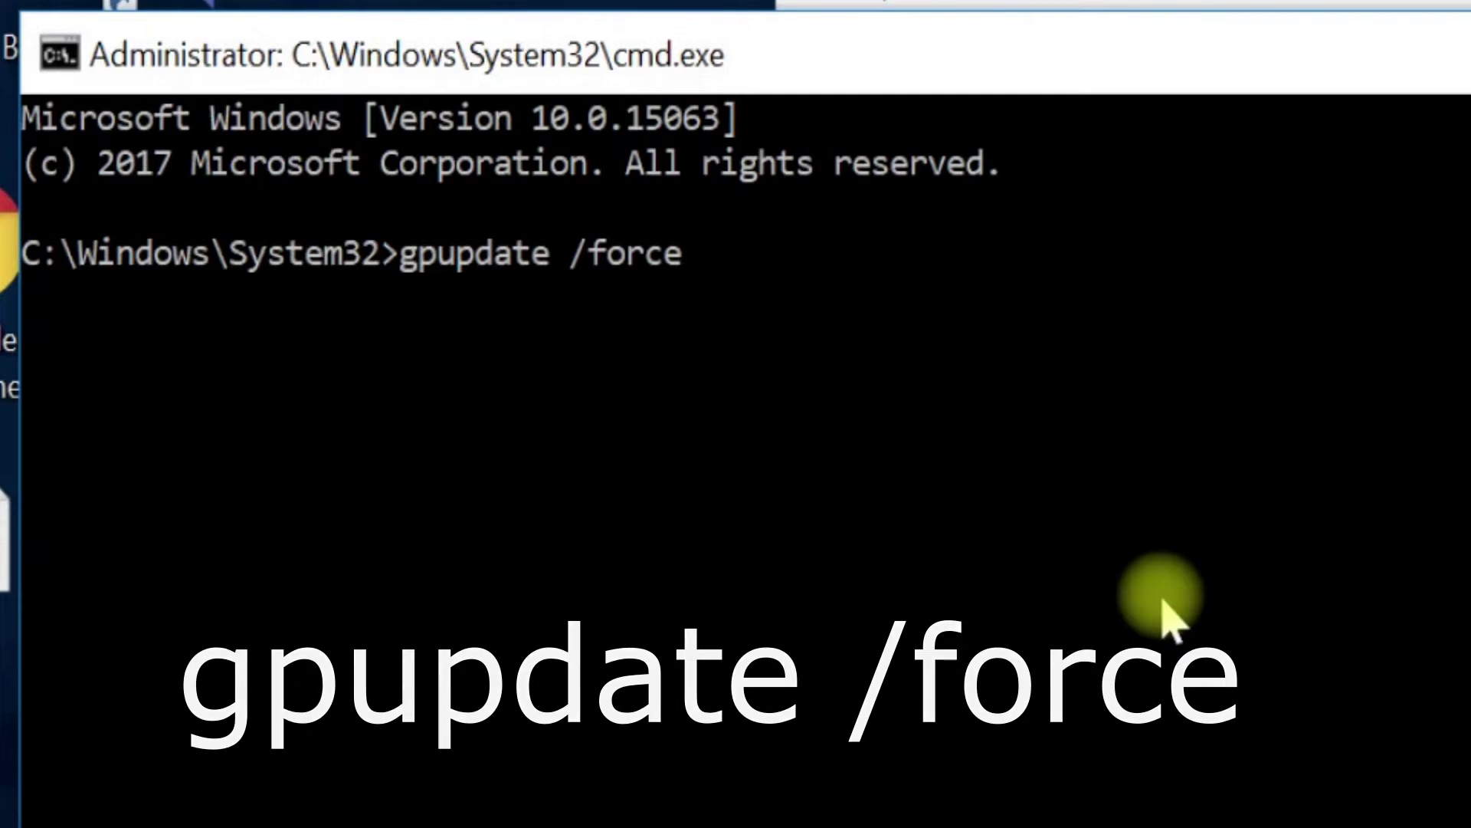
key("Return")
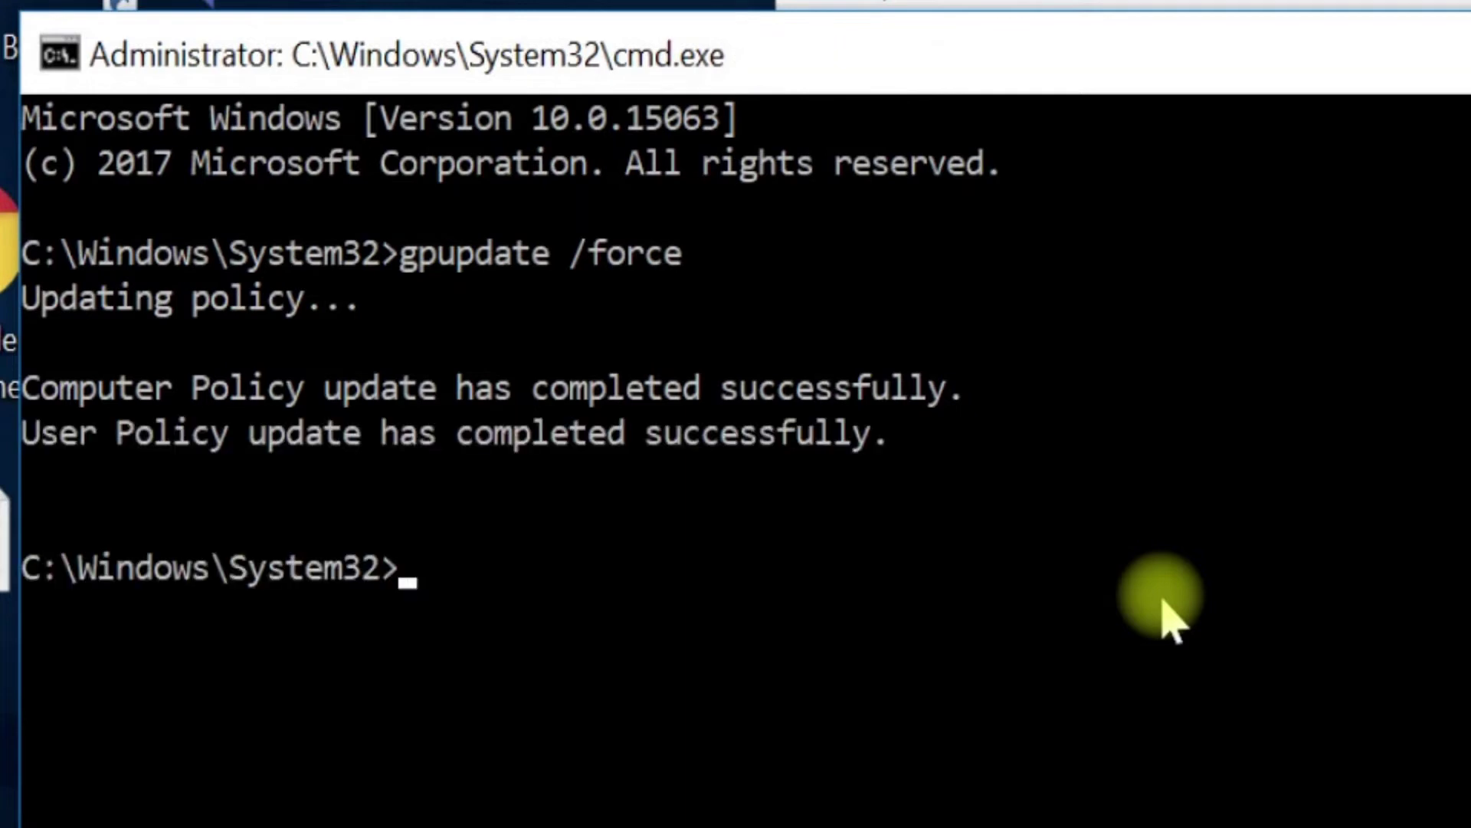
type("cls")
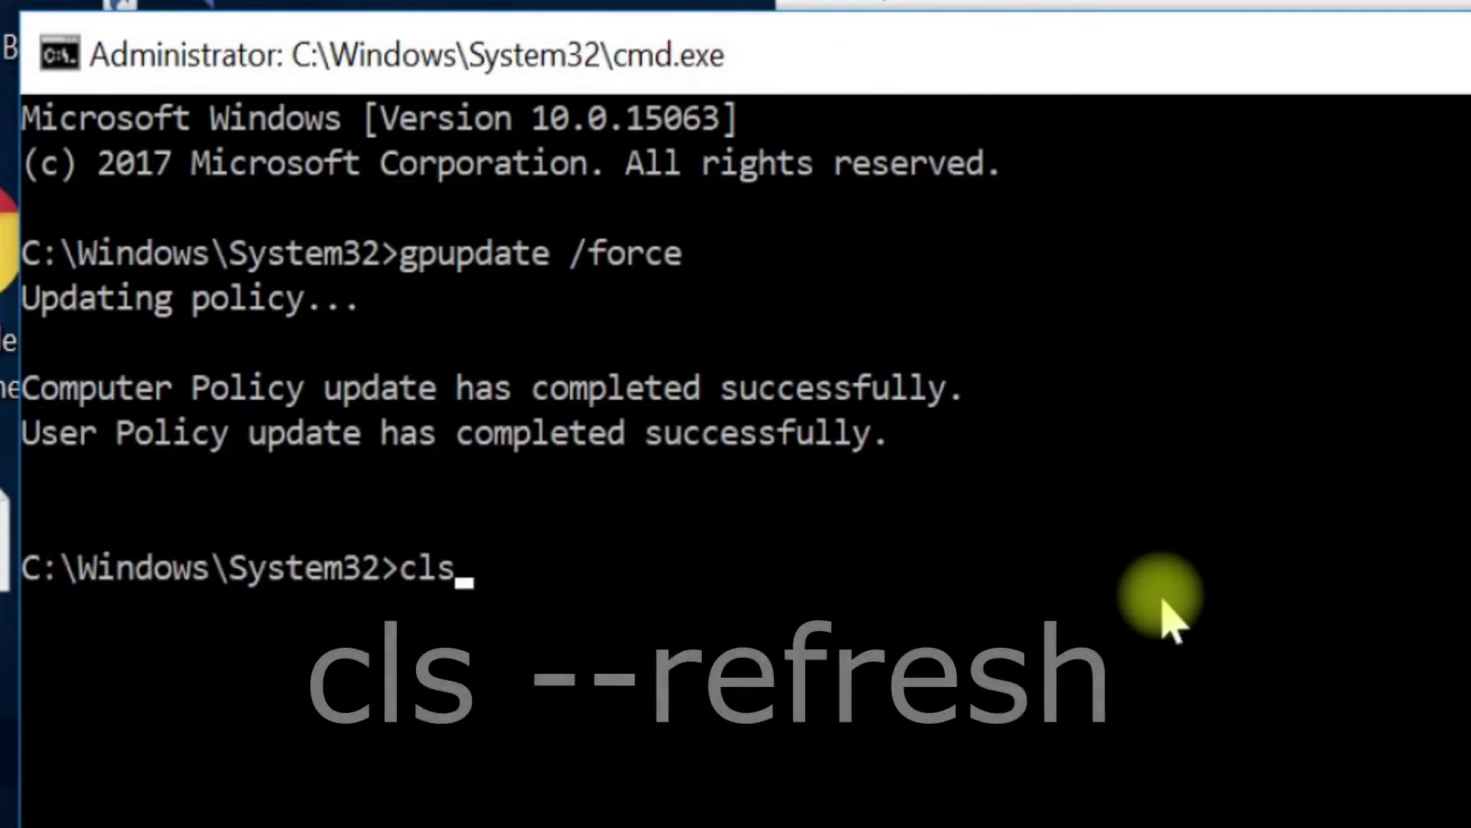
type(" --refresh")
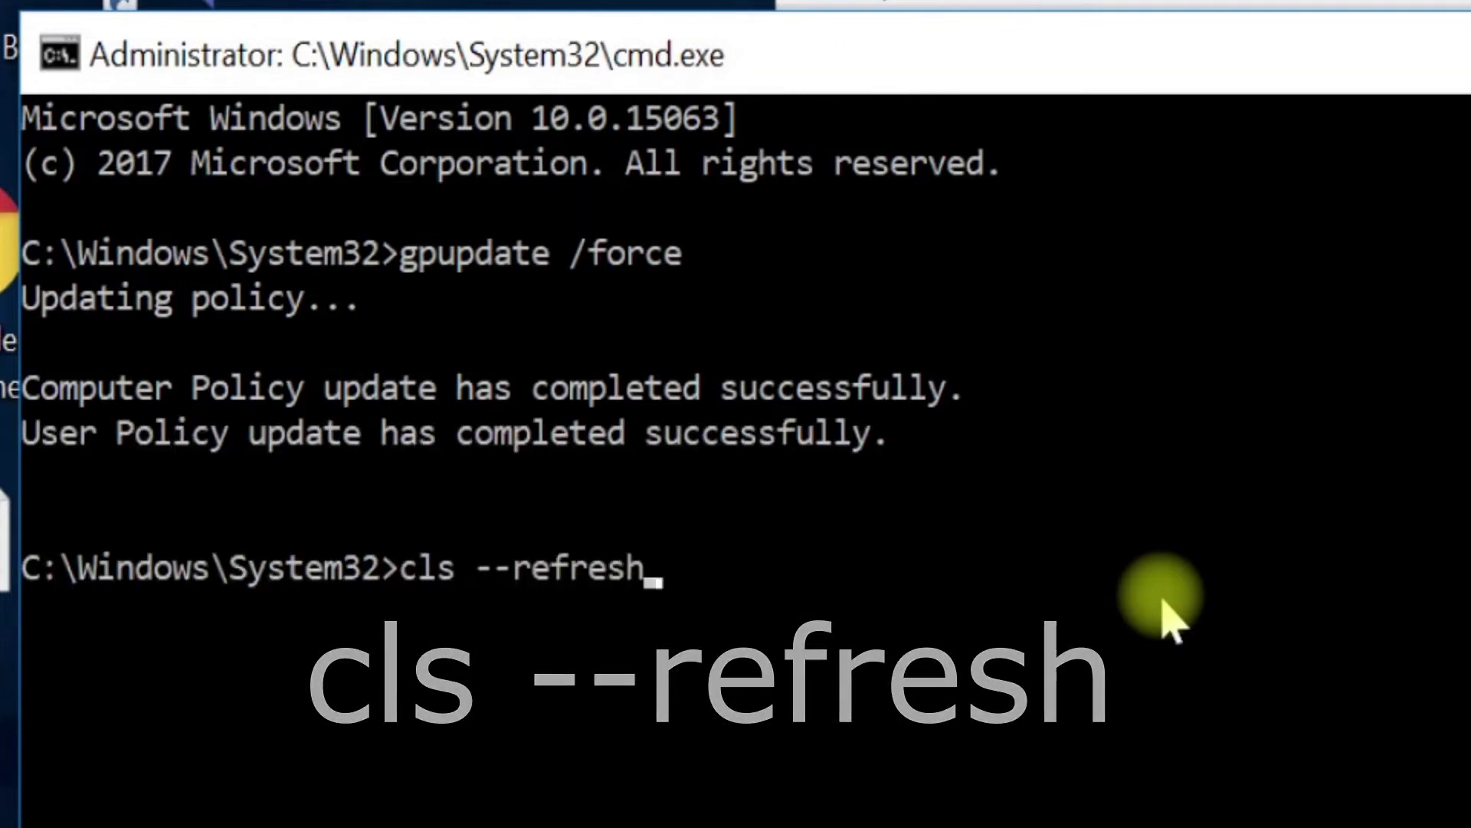
key("Return")
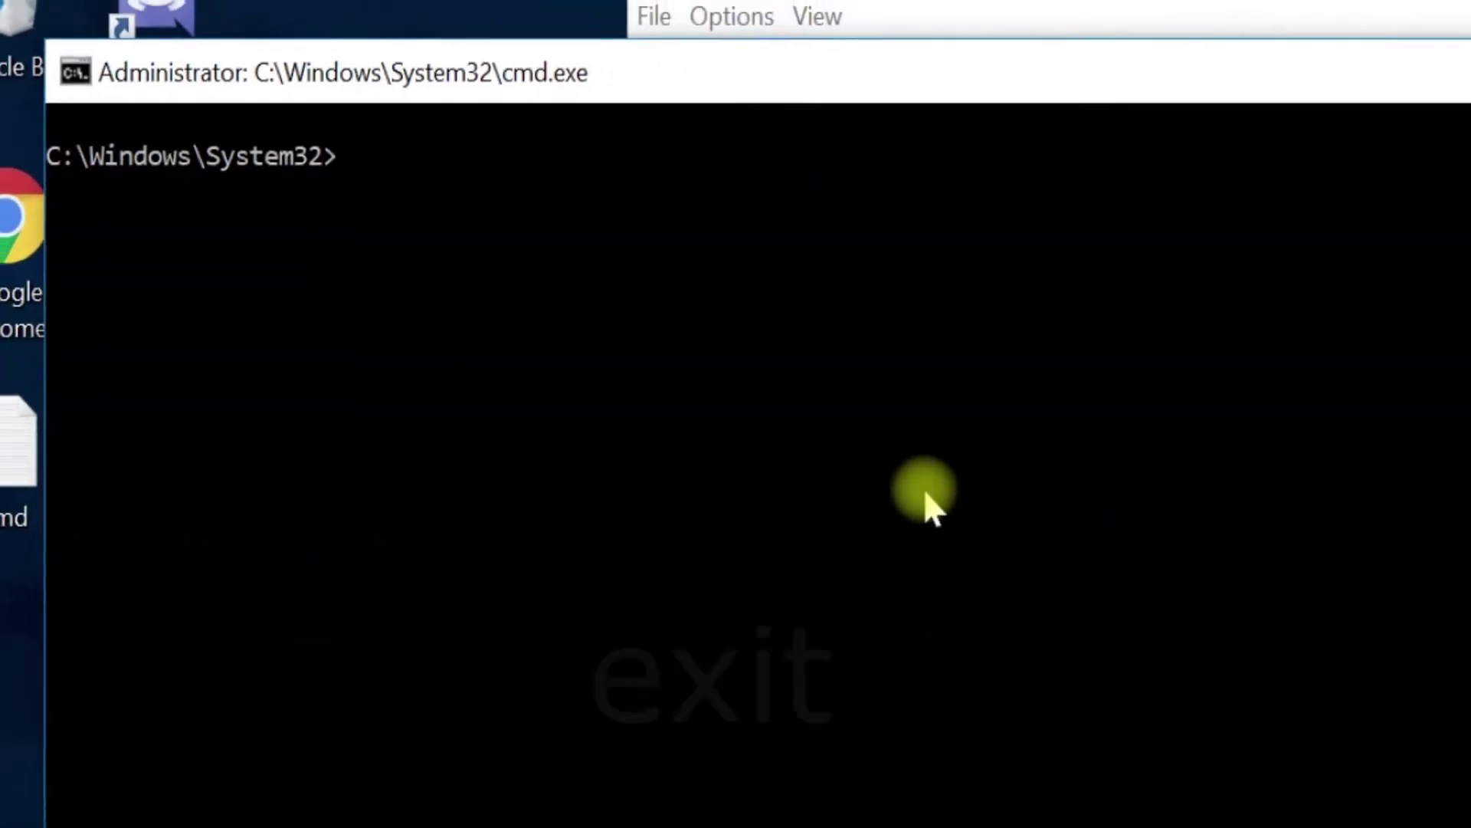
Exit Command Prompt and close Task Manager.
type("exit")
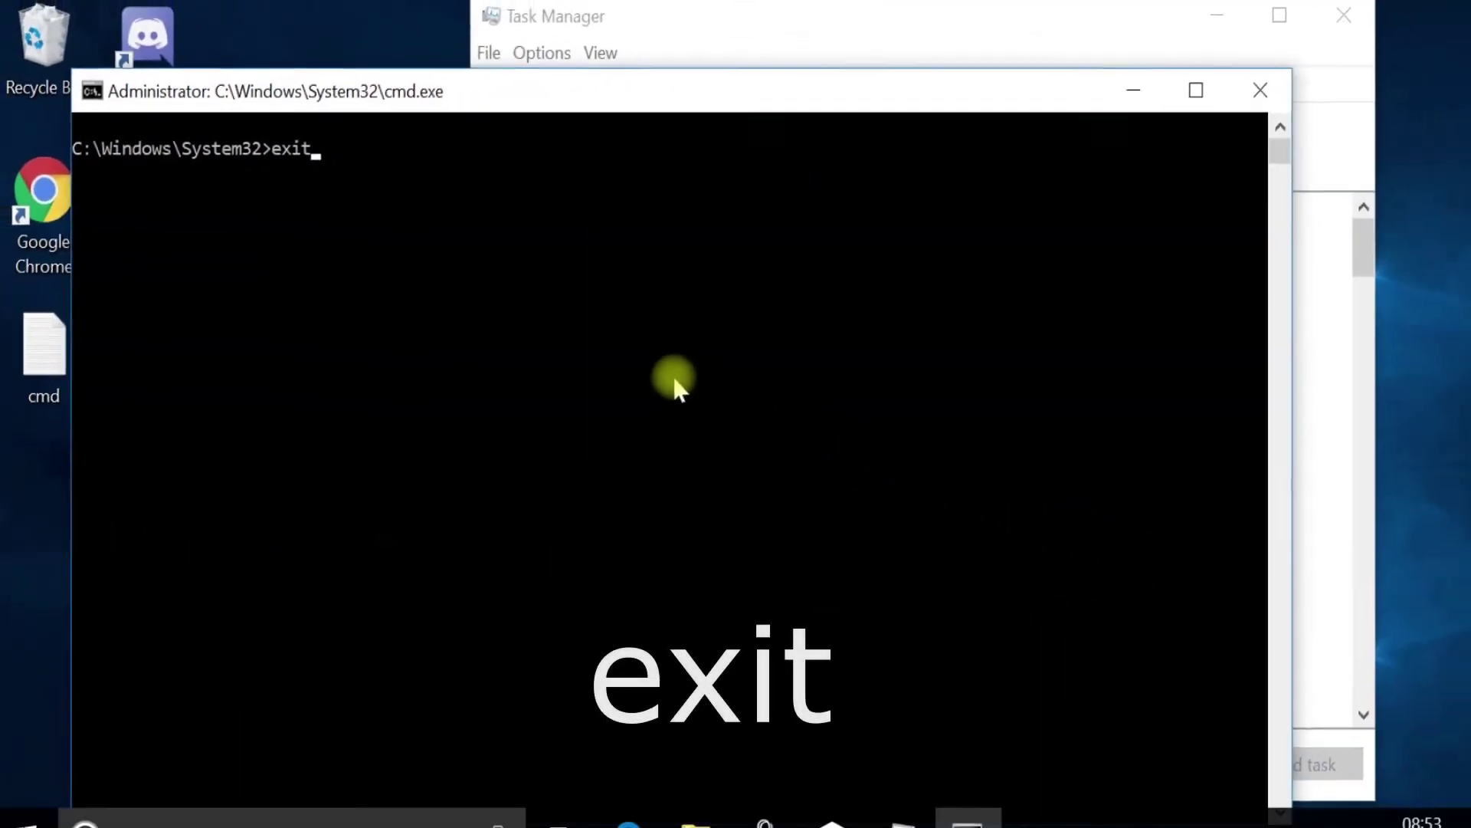
key("Return")
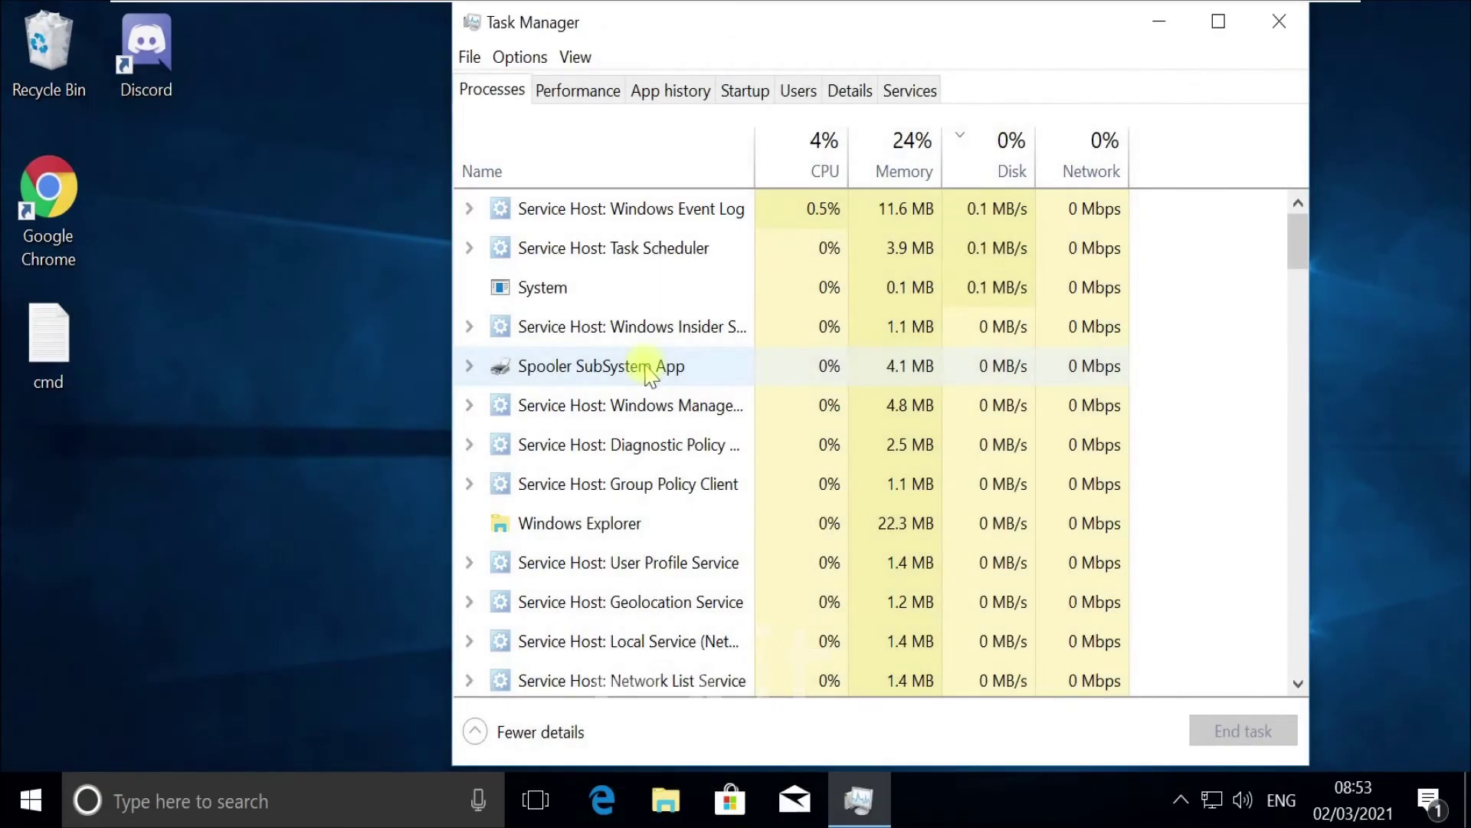
left_click(1277, 23)
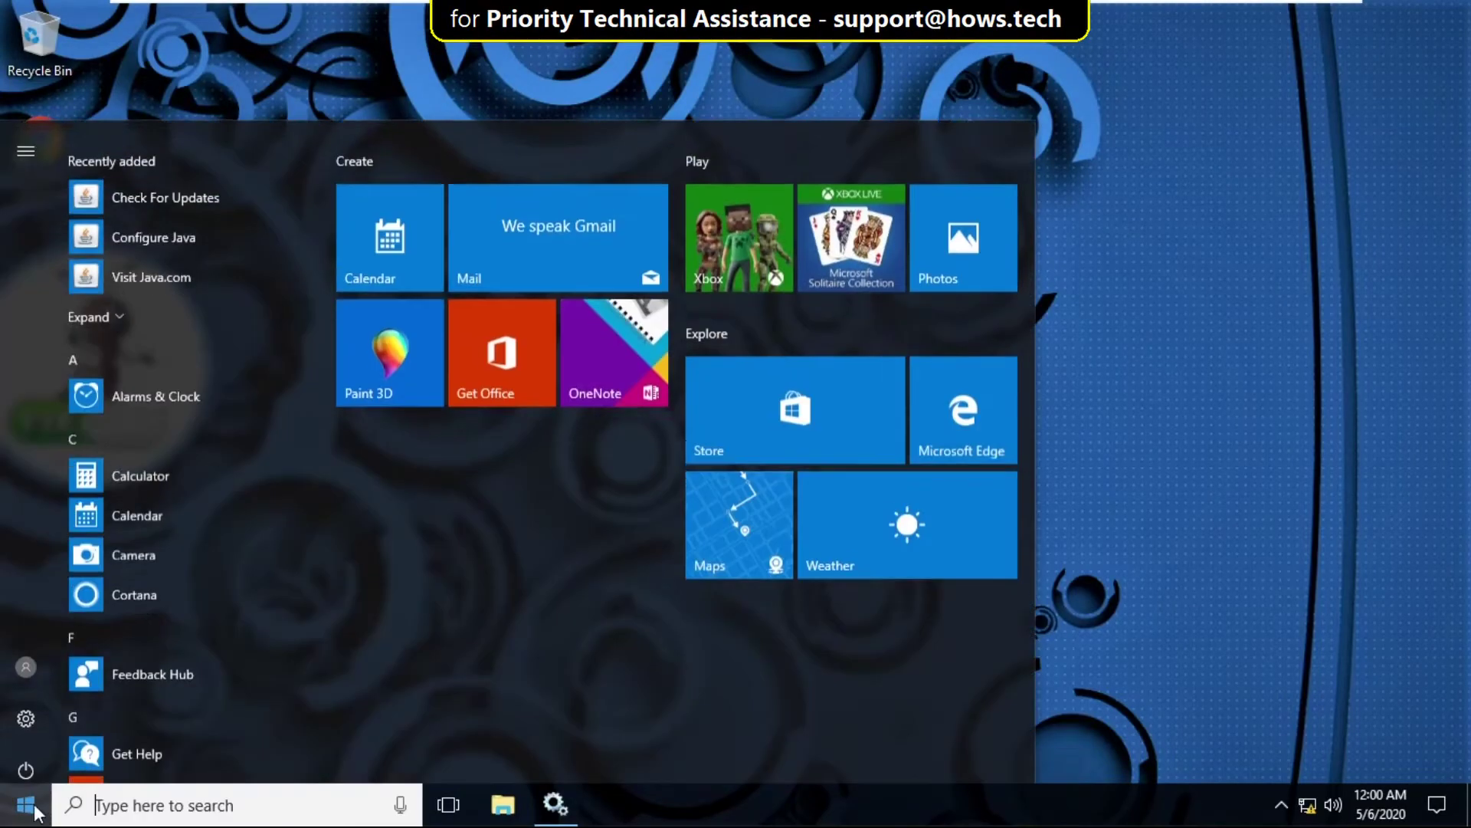
Open Control Panel from Start search and go to Network and Internet > Network and Sharing Center.
type("co")
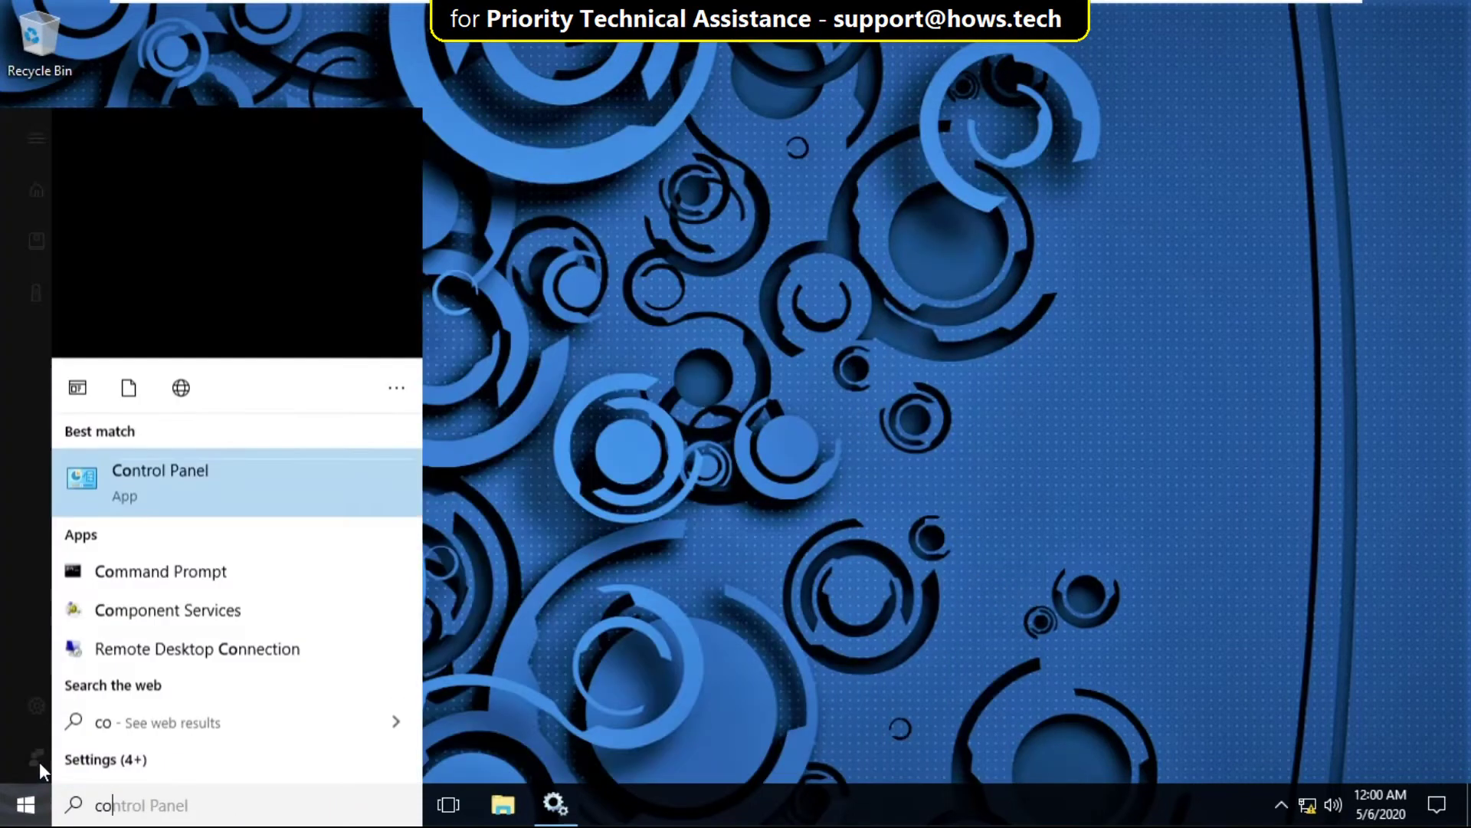
type("ntrol panel")
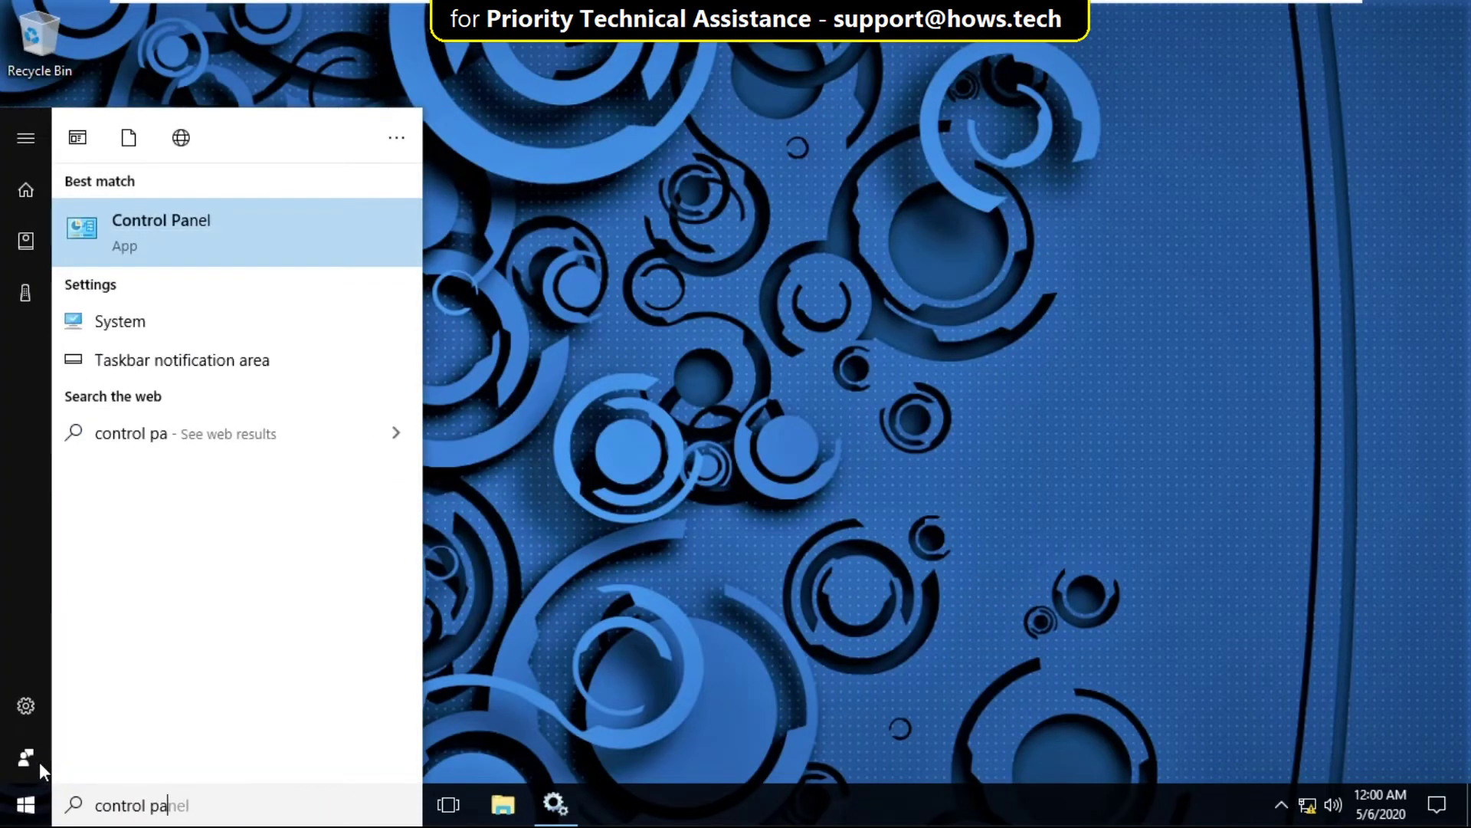
left_click(183, 245)
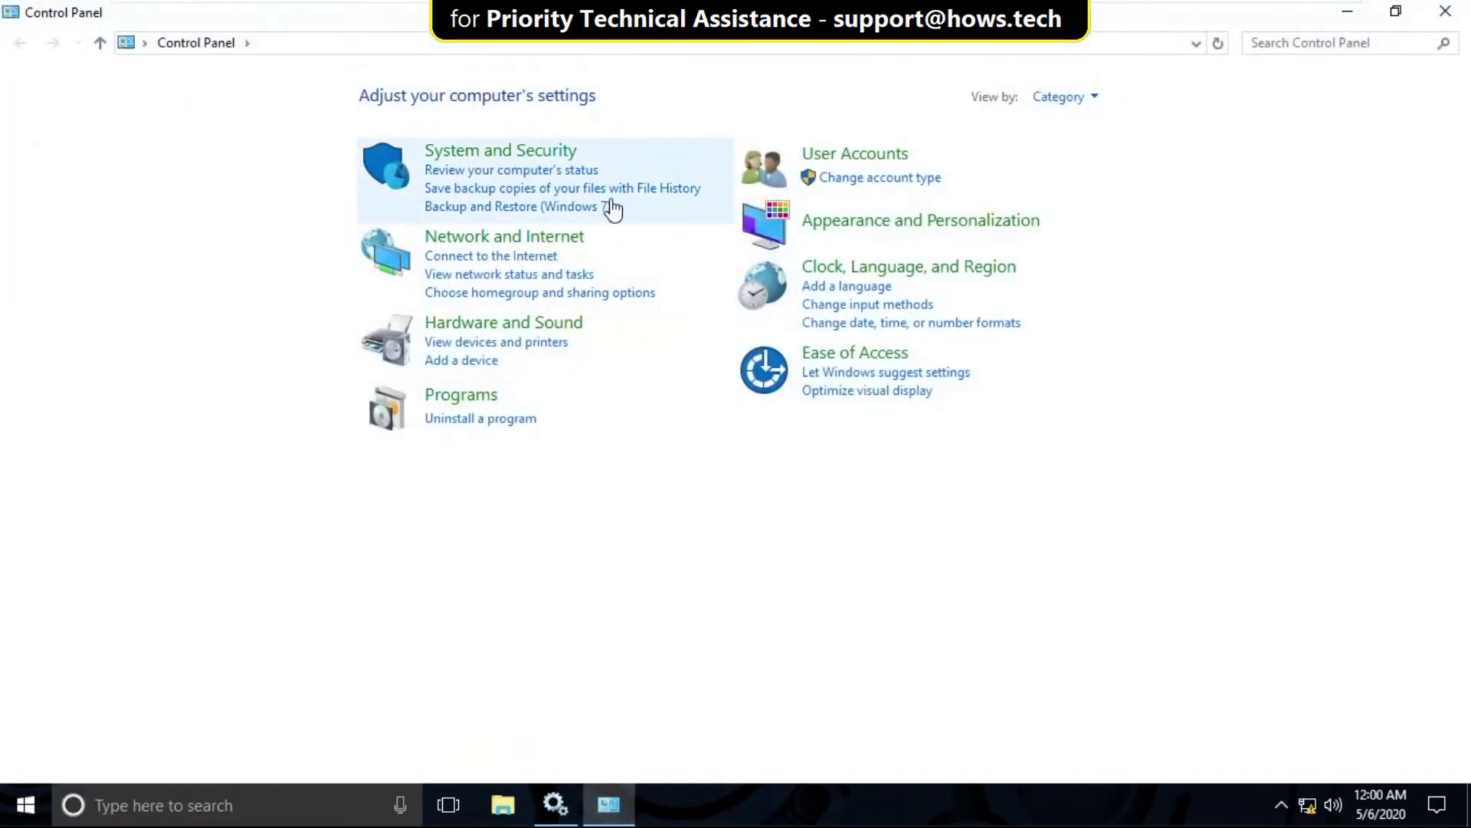
left_click(564, 239)
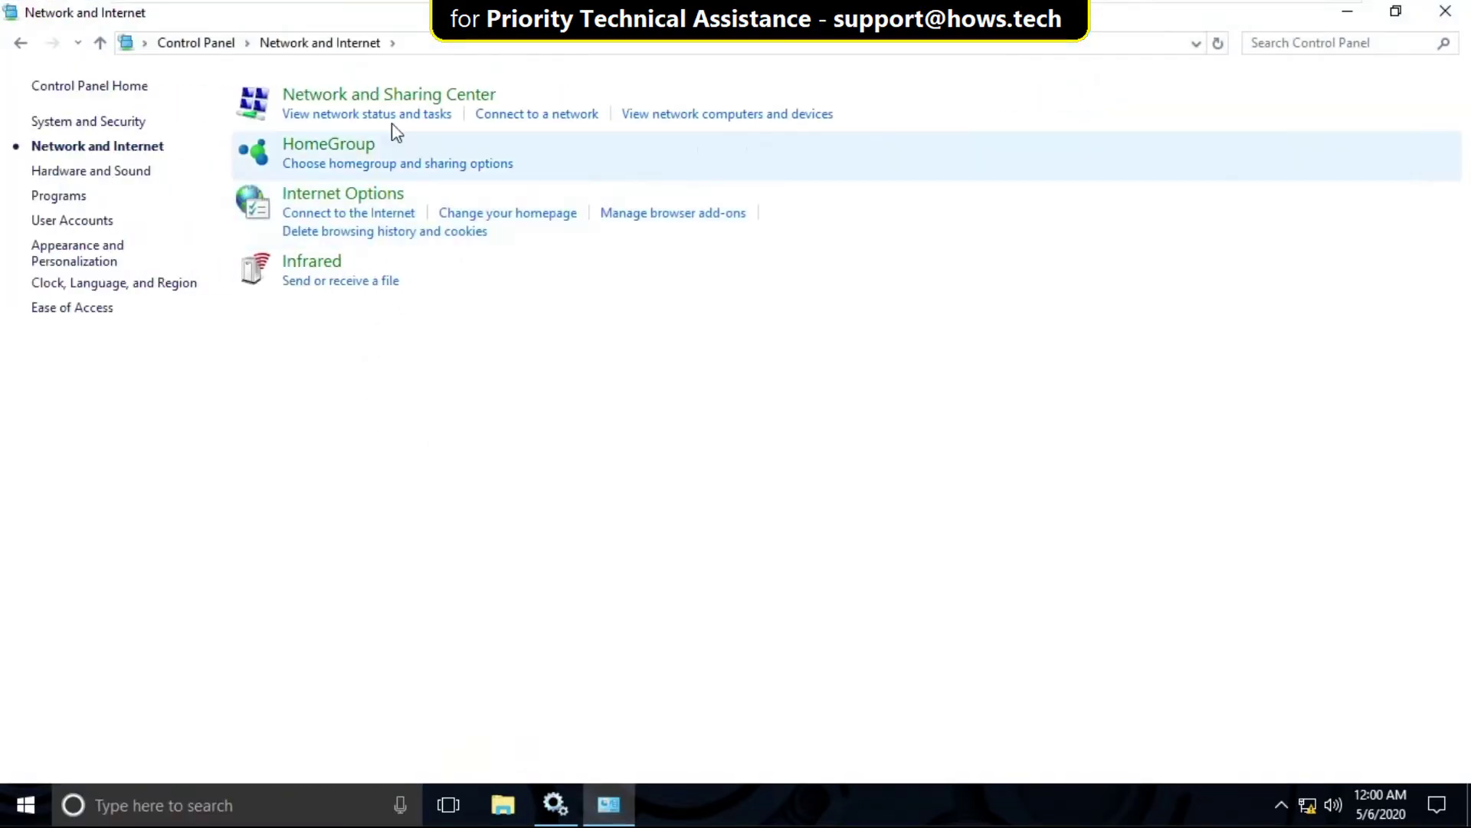
left_click(383, 95)
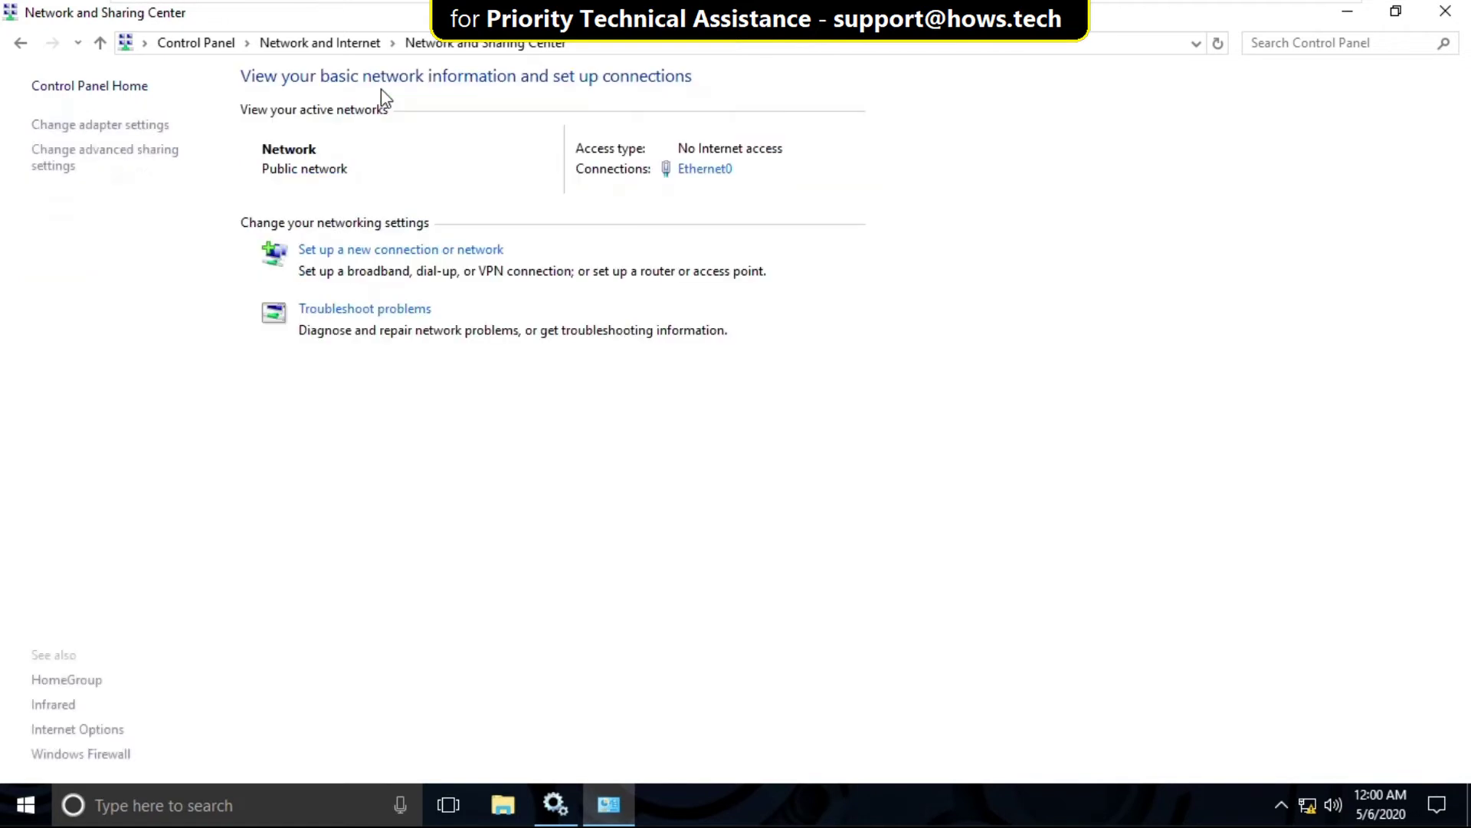
Open Ethernet0 Properties via Change adapter settings and select Internet Protocol Version 4 (TCP/IPv4).
left_click(141, 124)
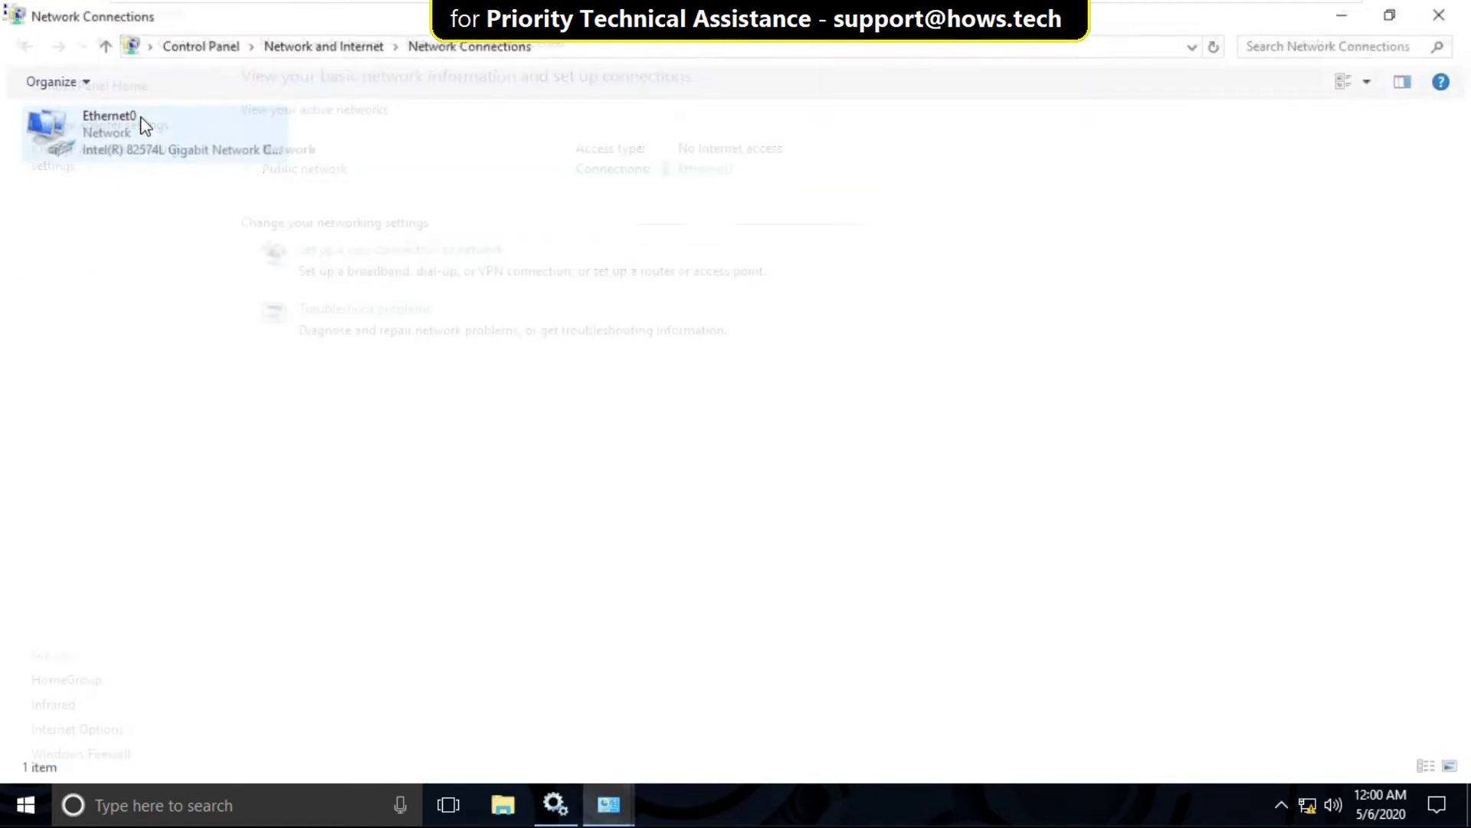
left_click(132, 133)
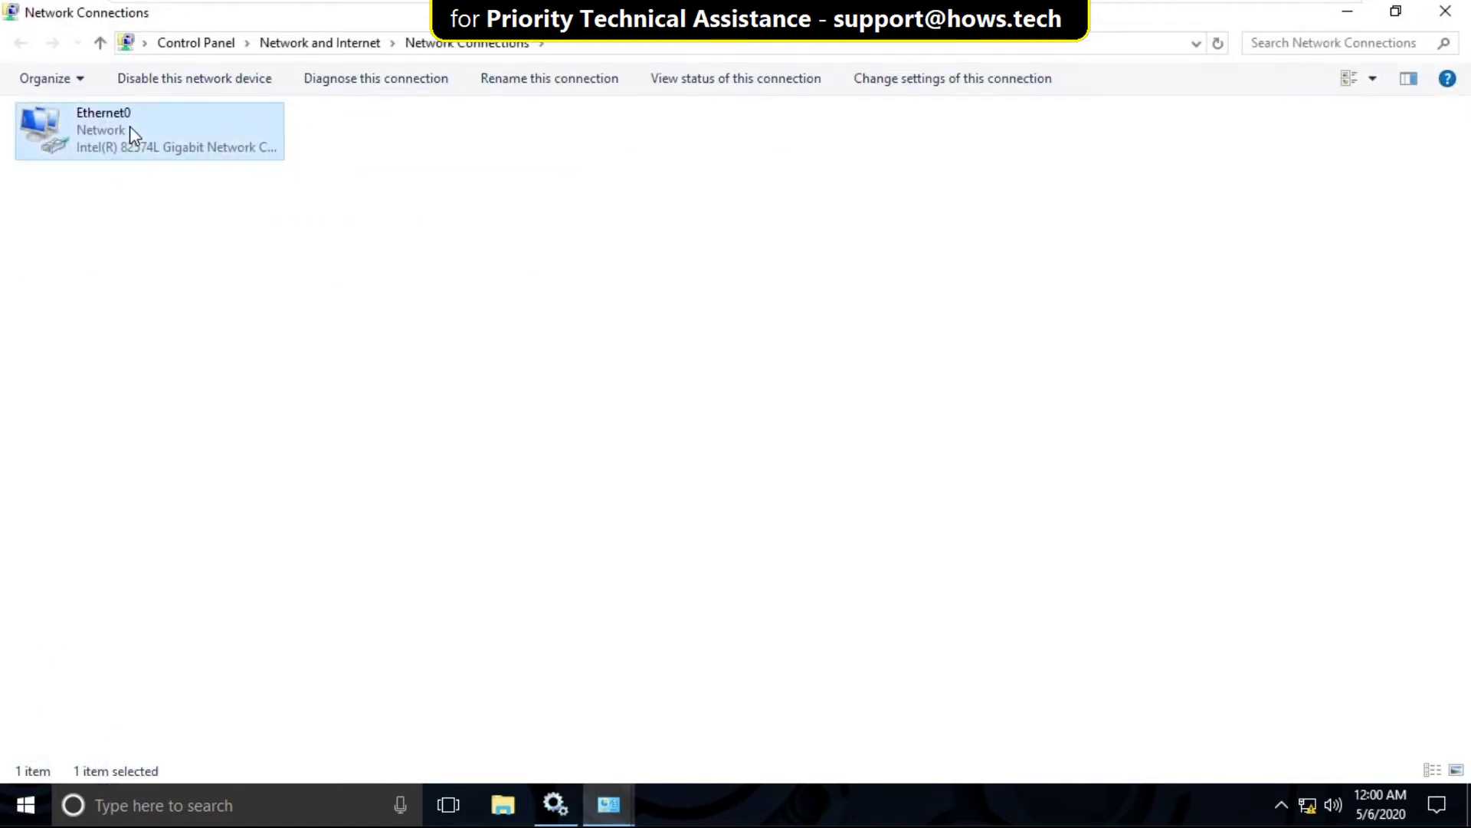
right_click(130, 127)
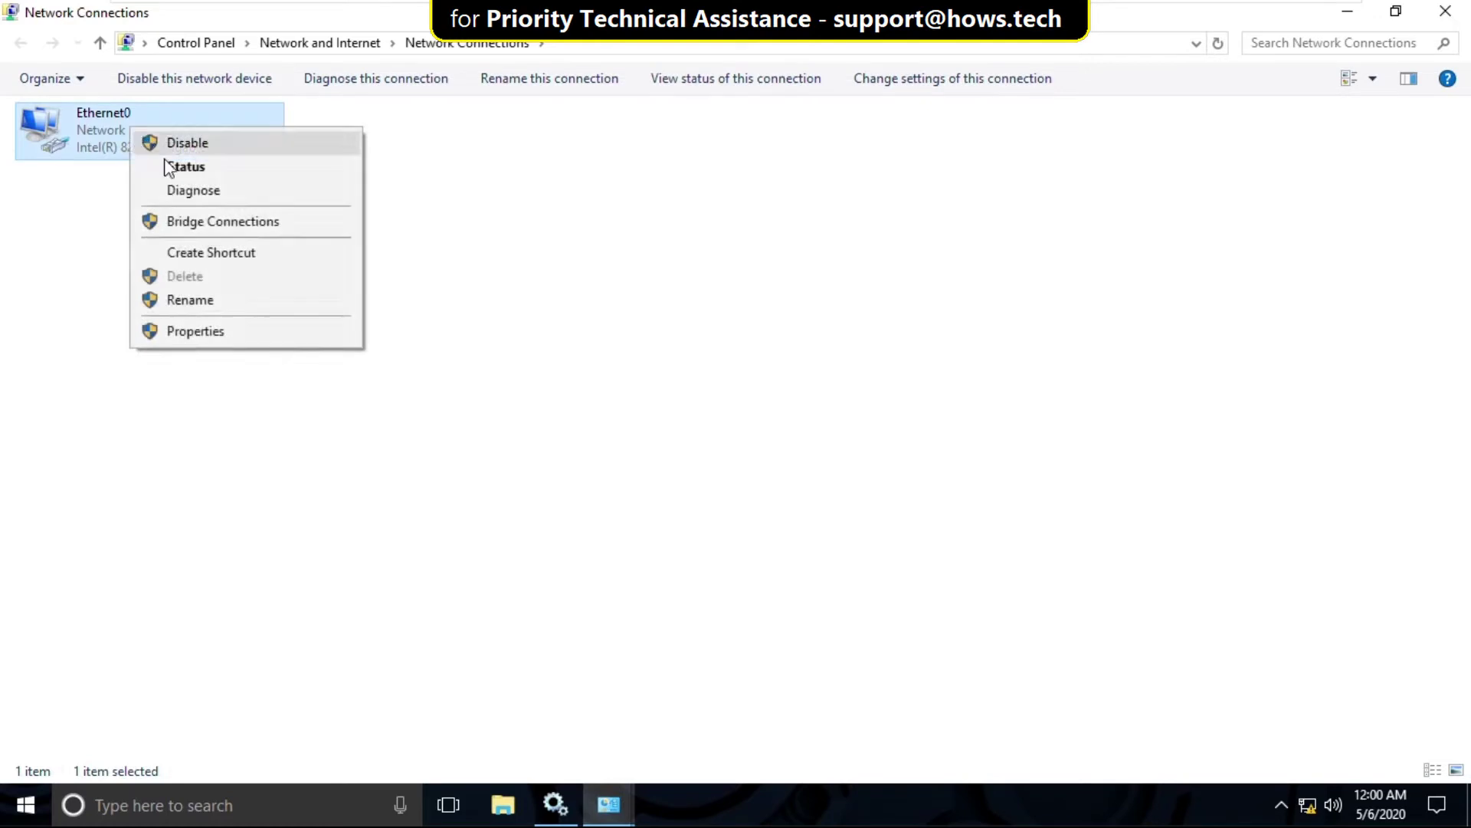
left_click(251, 325)
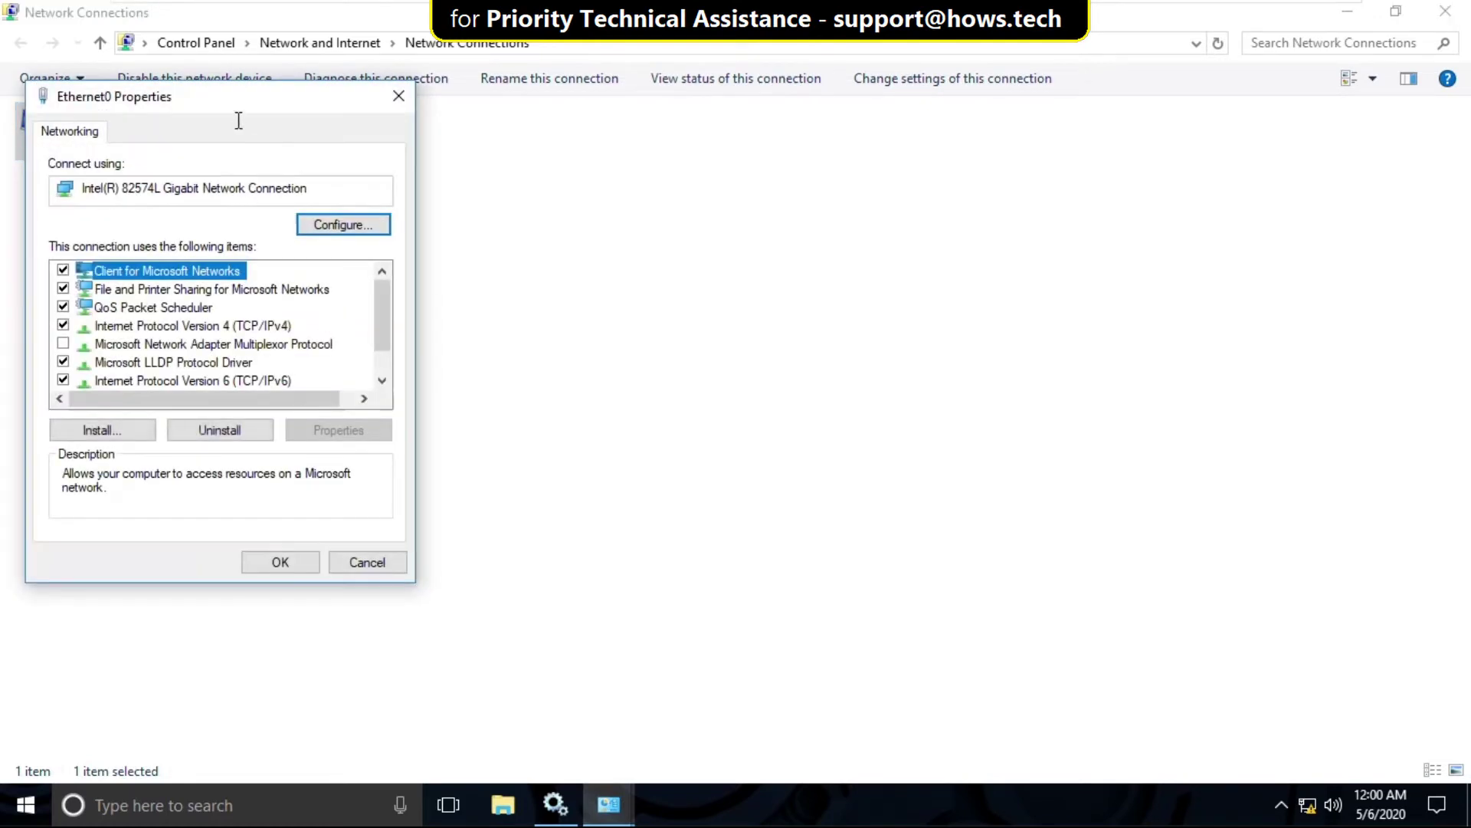
left_click_drag(239, 107, 1121, 117)
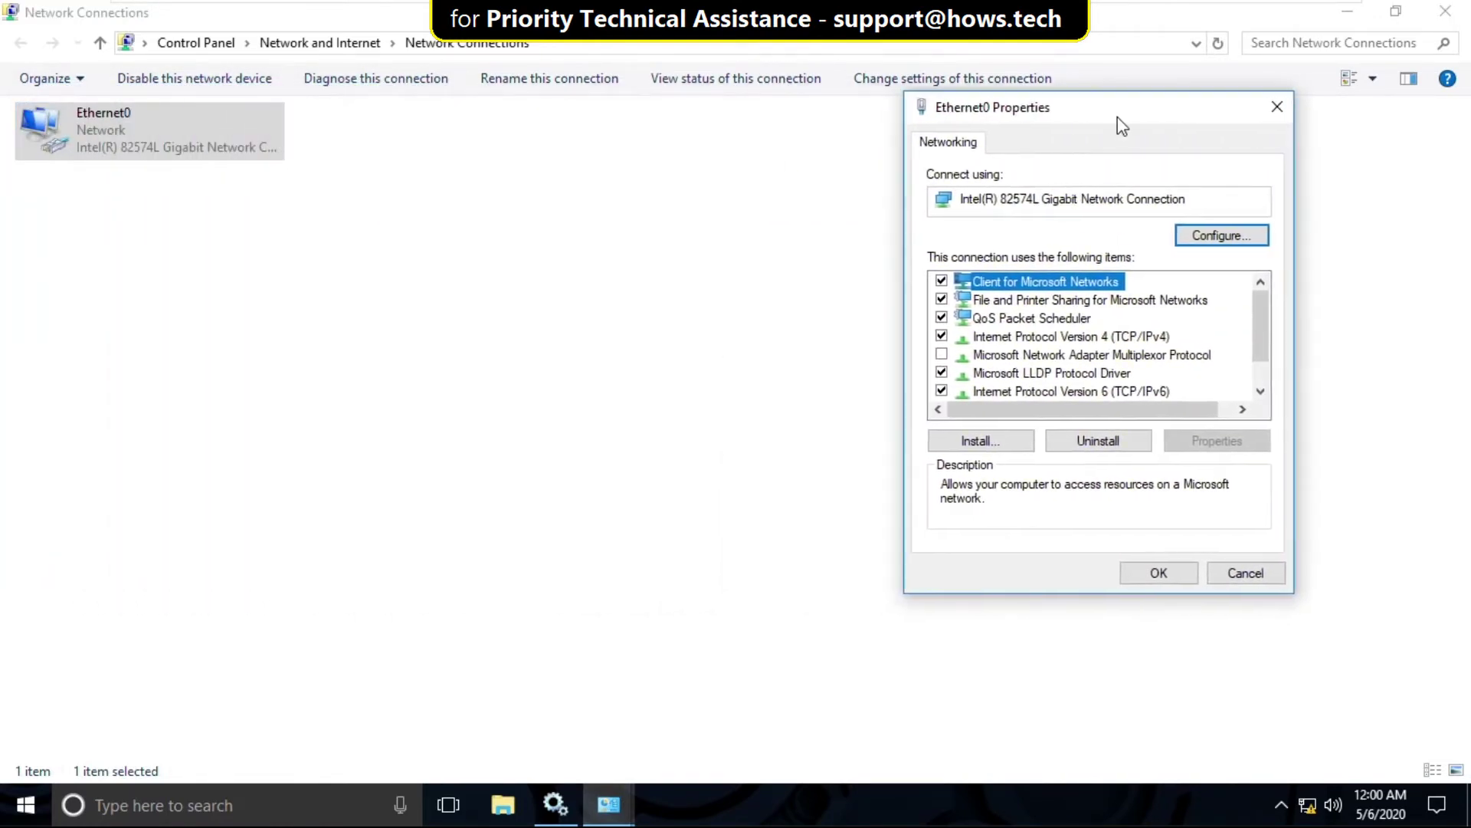
left_click(1125, 341)
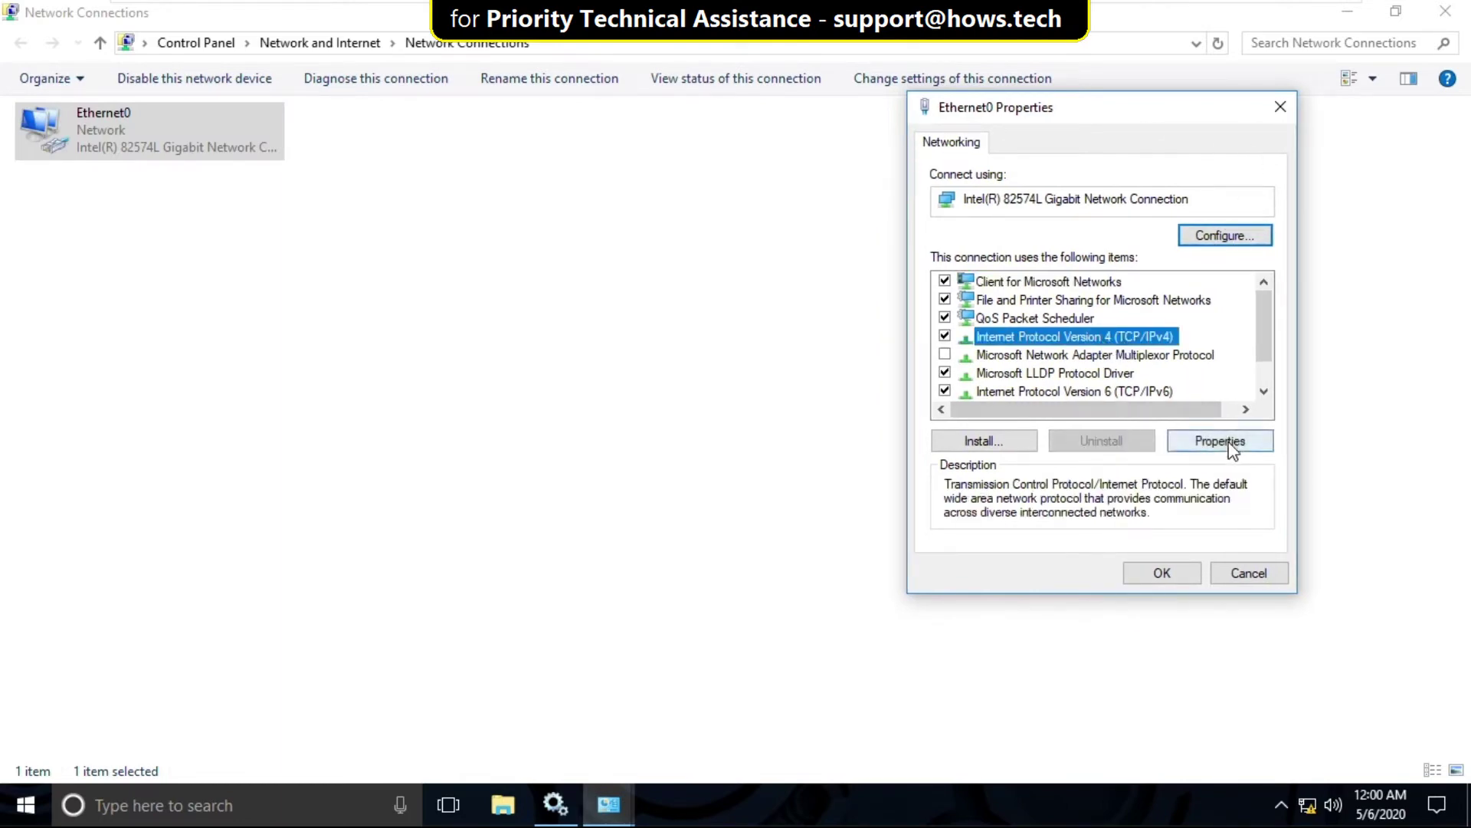
Open the IPv4 properties and start Command Prompt as administrator from Start search.
left_click(1232, 449)
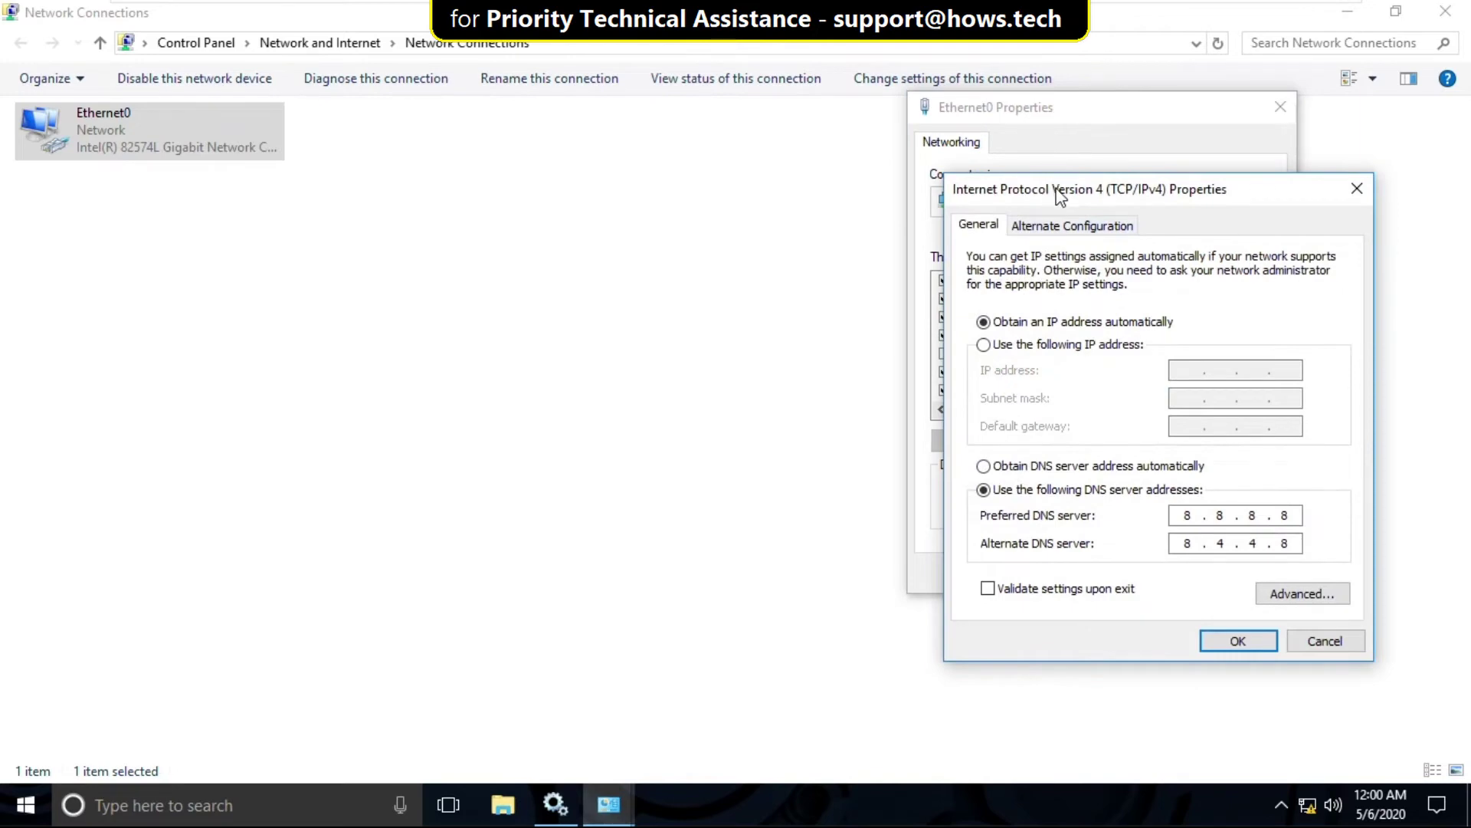
left_click_drag(1056, 186, 1046, 152)
left_click(25, 804)
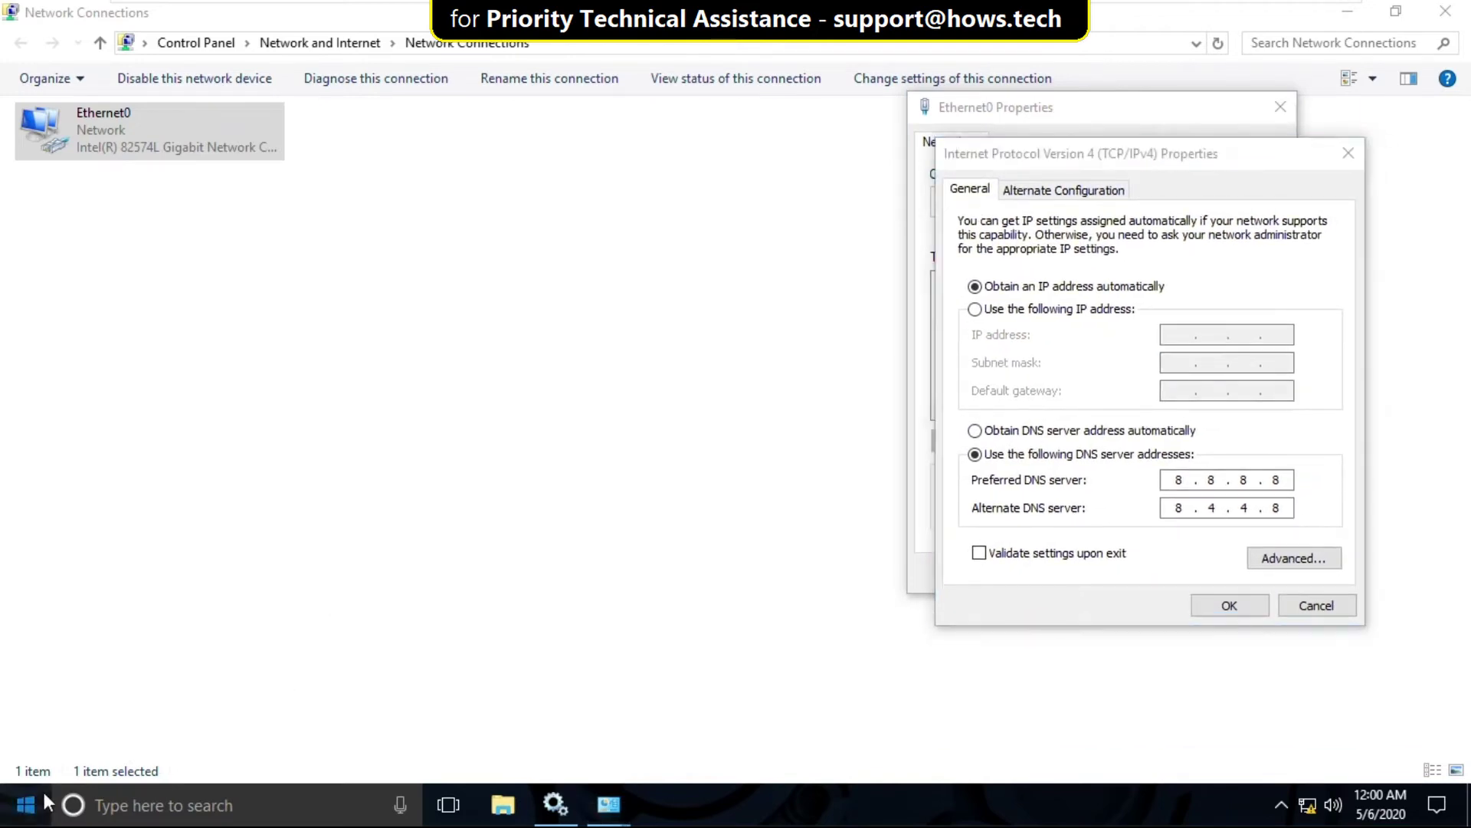
type("cmd")
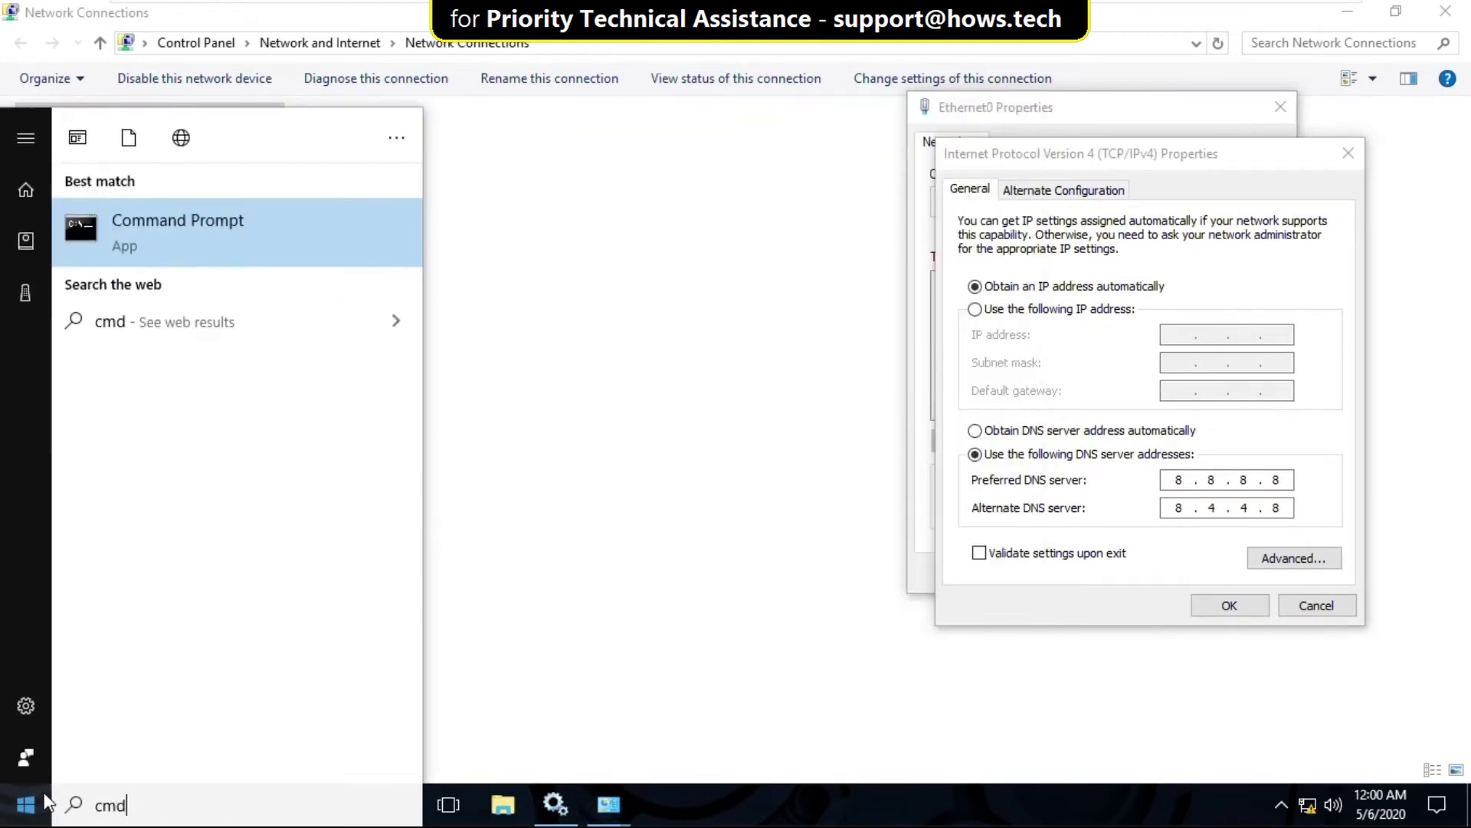
right_click(256, 237)
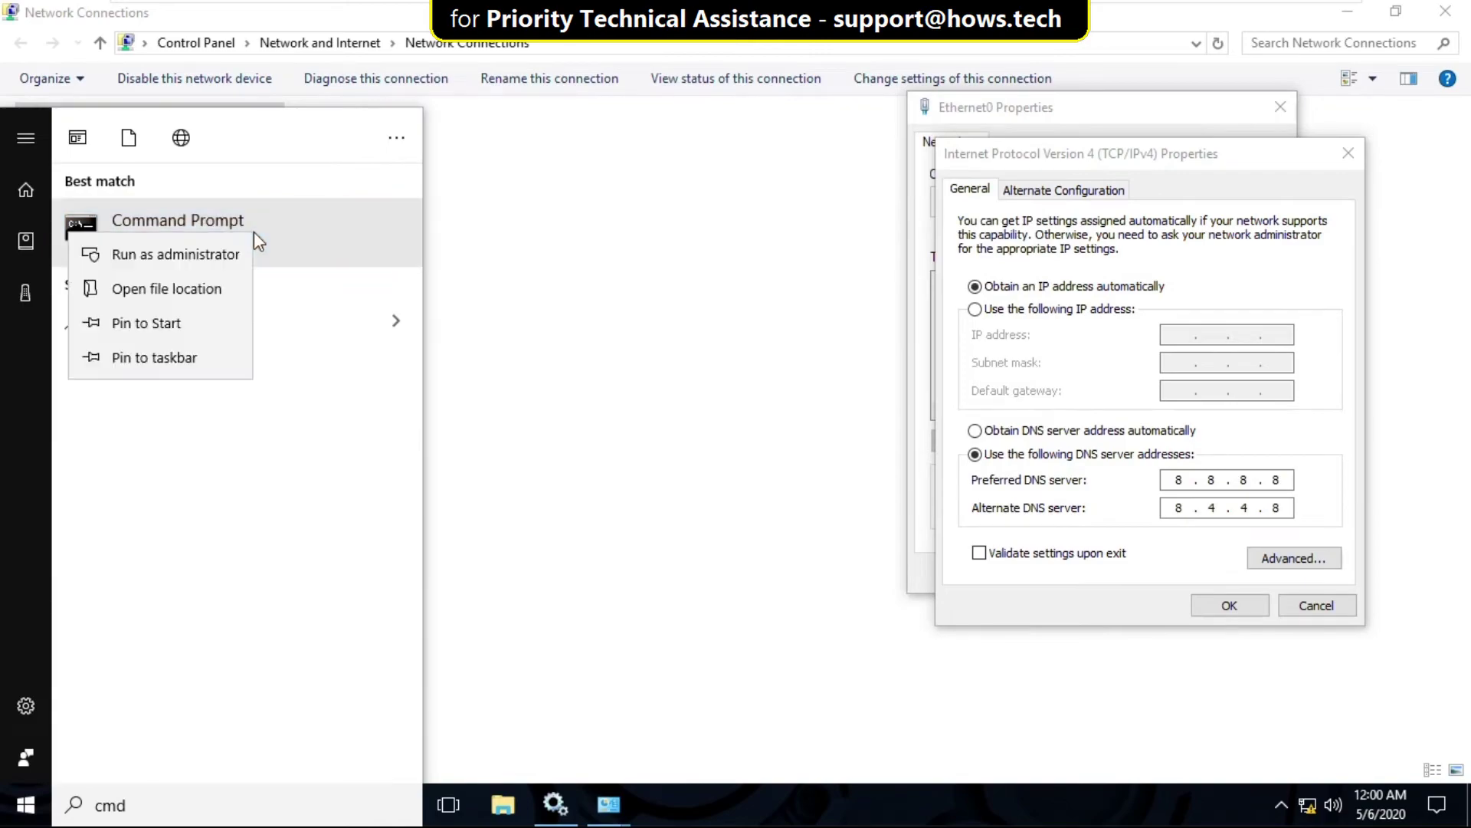
left_click(197, 254)
left_click(587, 543)
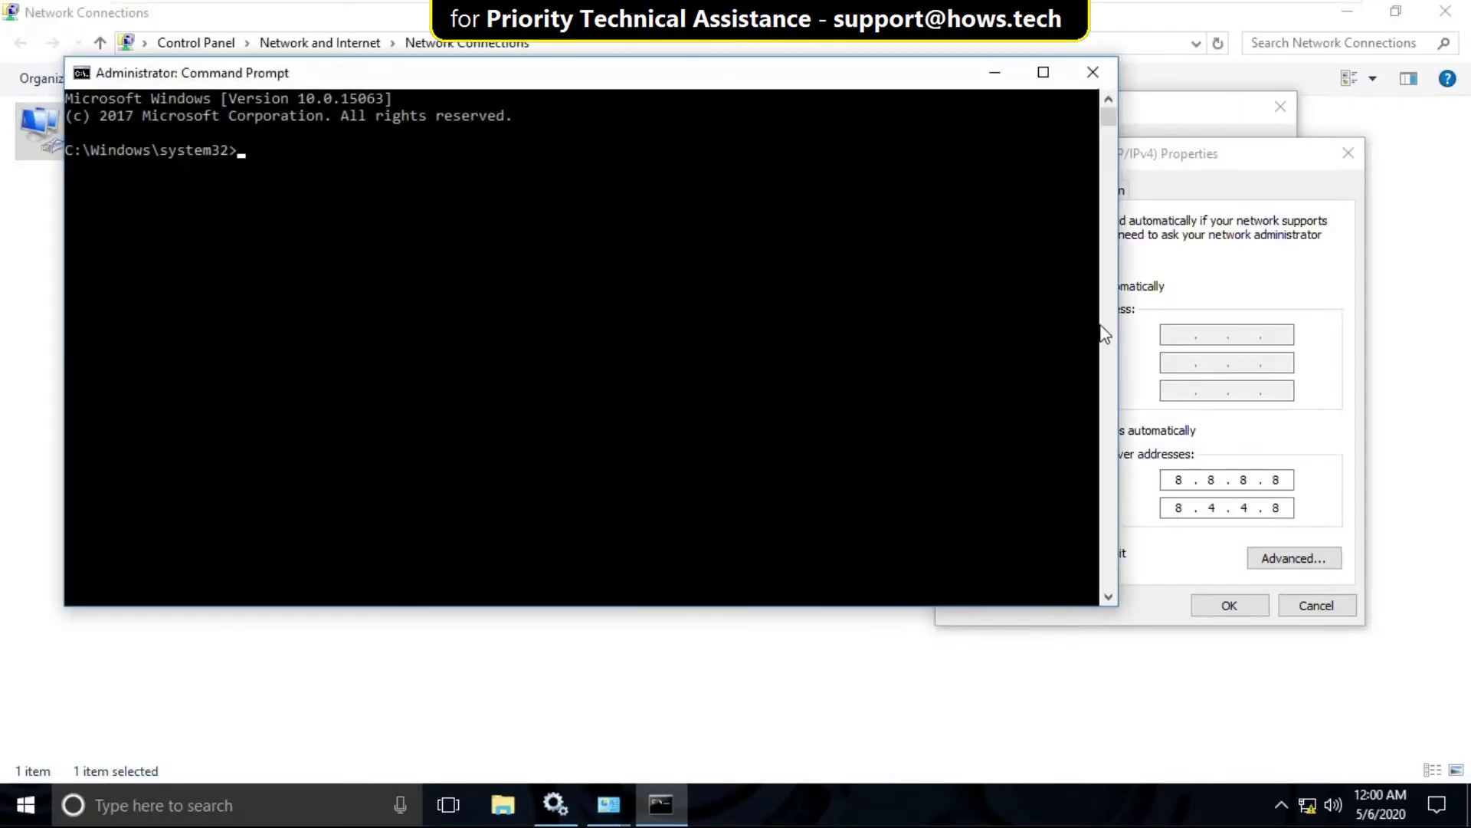
Run ipconfig to see the current address 192.168.187.137, then choose manual IP addressing.
left_click_drag(1115, 326, 902, 324)
left_click(257, 150)
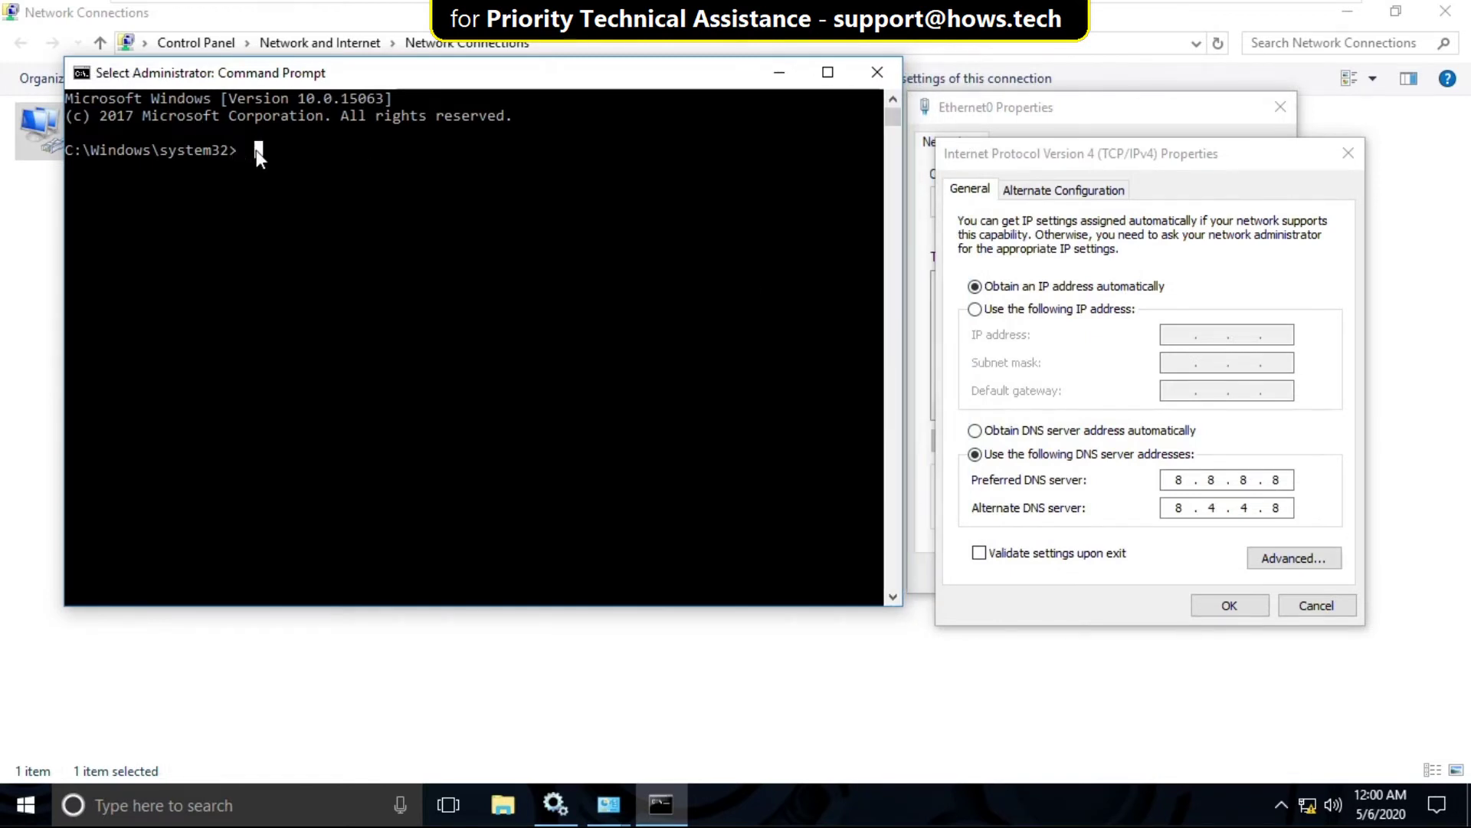
type("ipconfig")
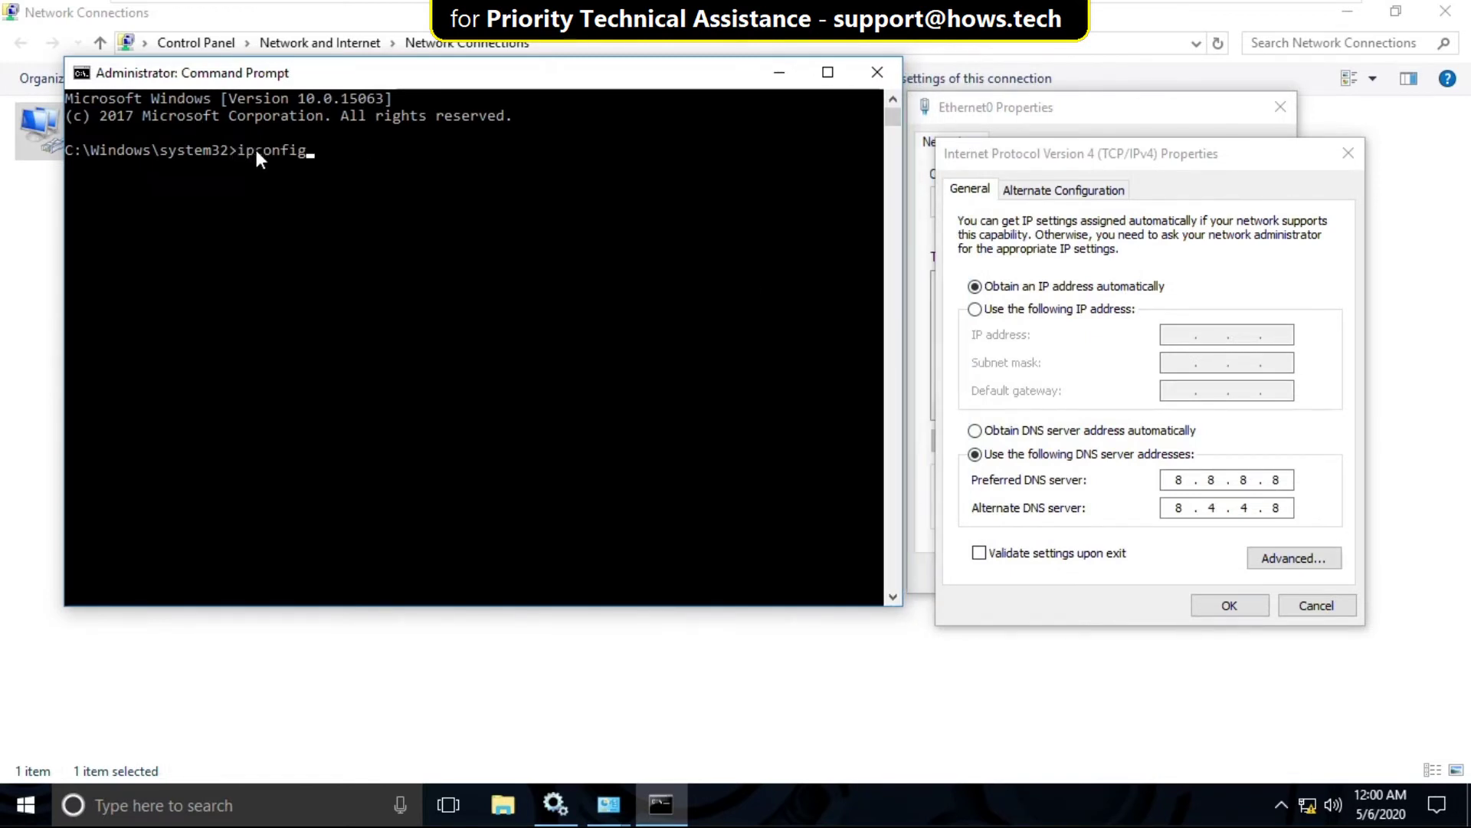
key("Return")
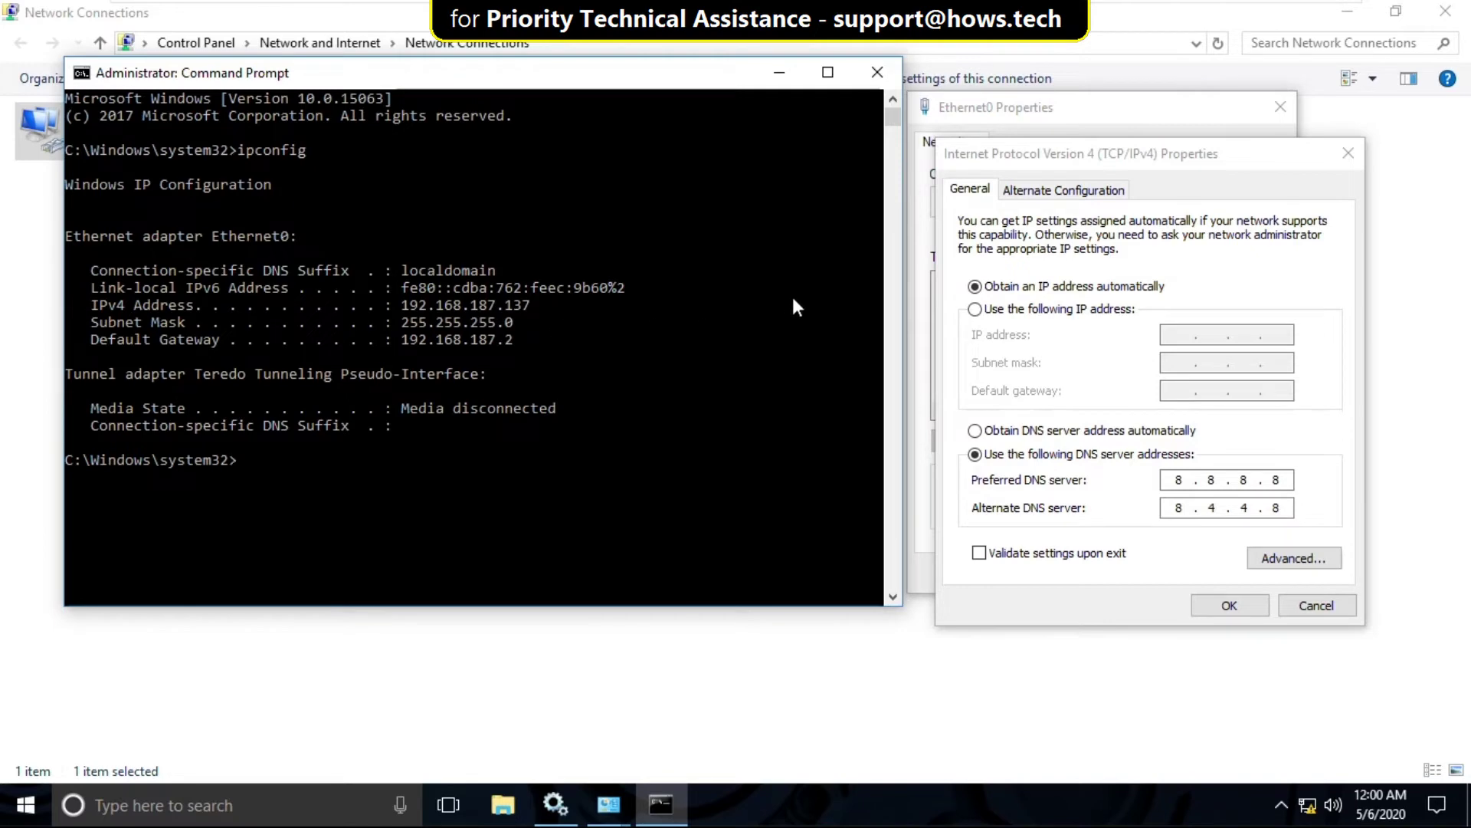
left_click(1070, 311)
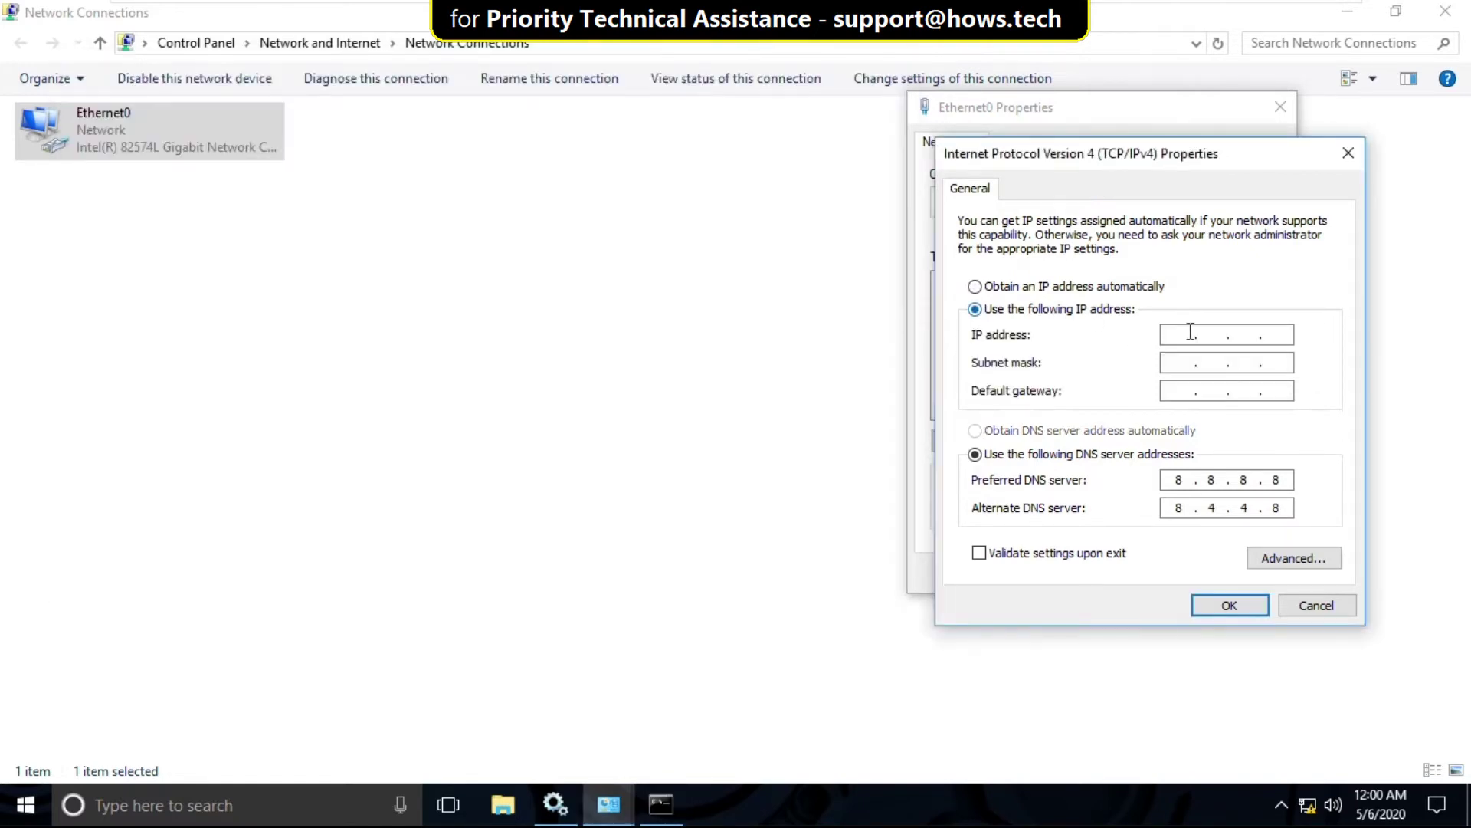
Enter the static IP, subnet mask 255.255.255.0 and gateway 192.168.187.2.
type("192.168.187.")
left_click(1176, 367)
type("192 . 168 . 187 .")
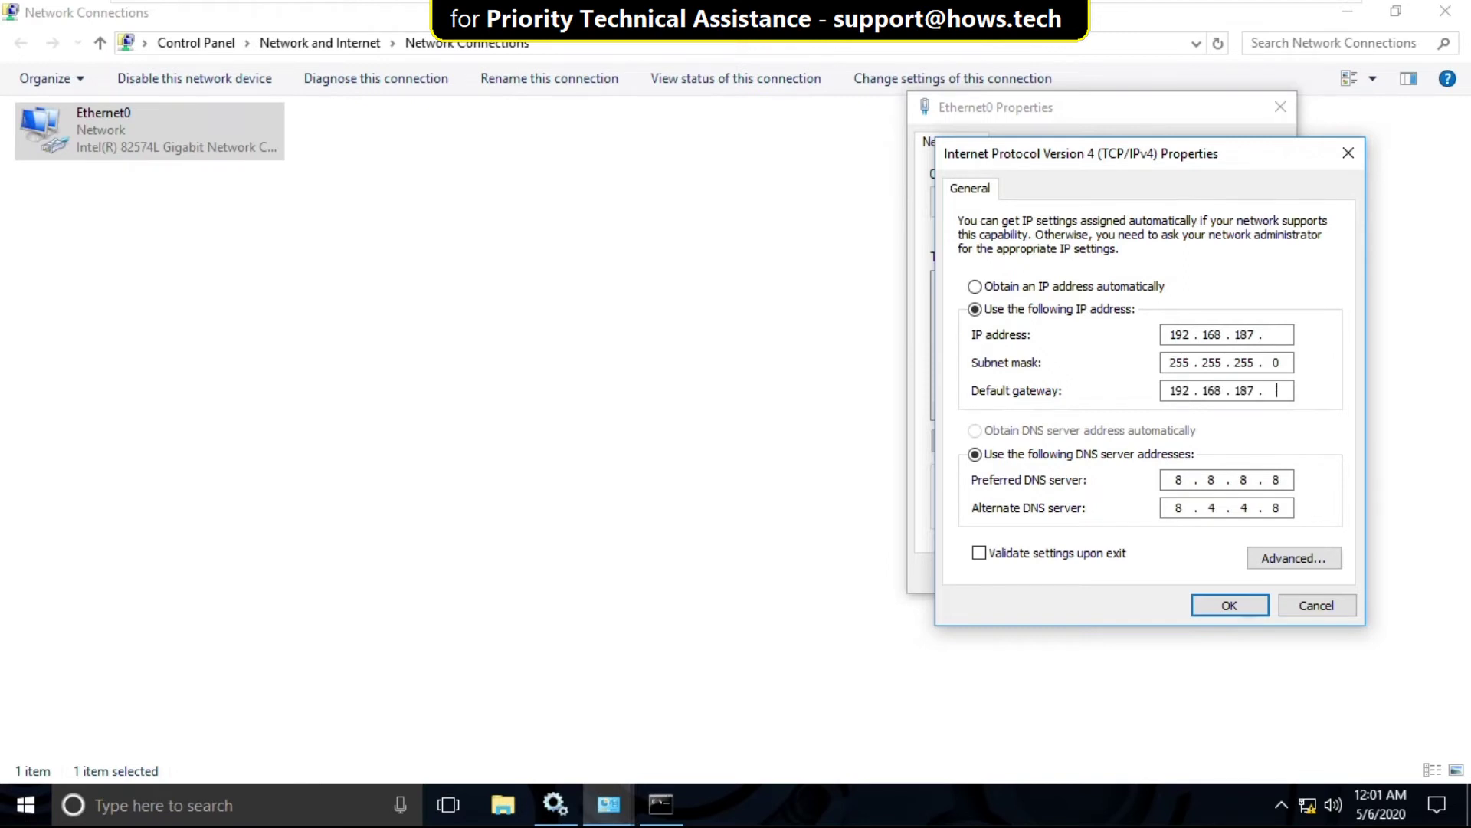
left_click(661, 803)
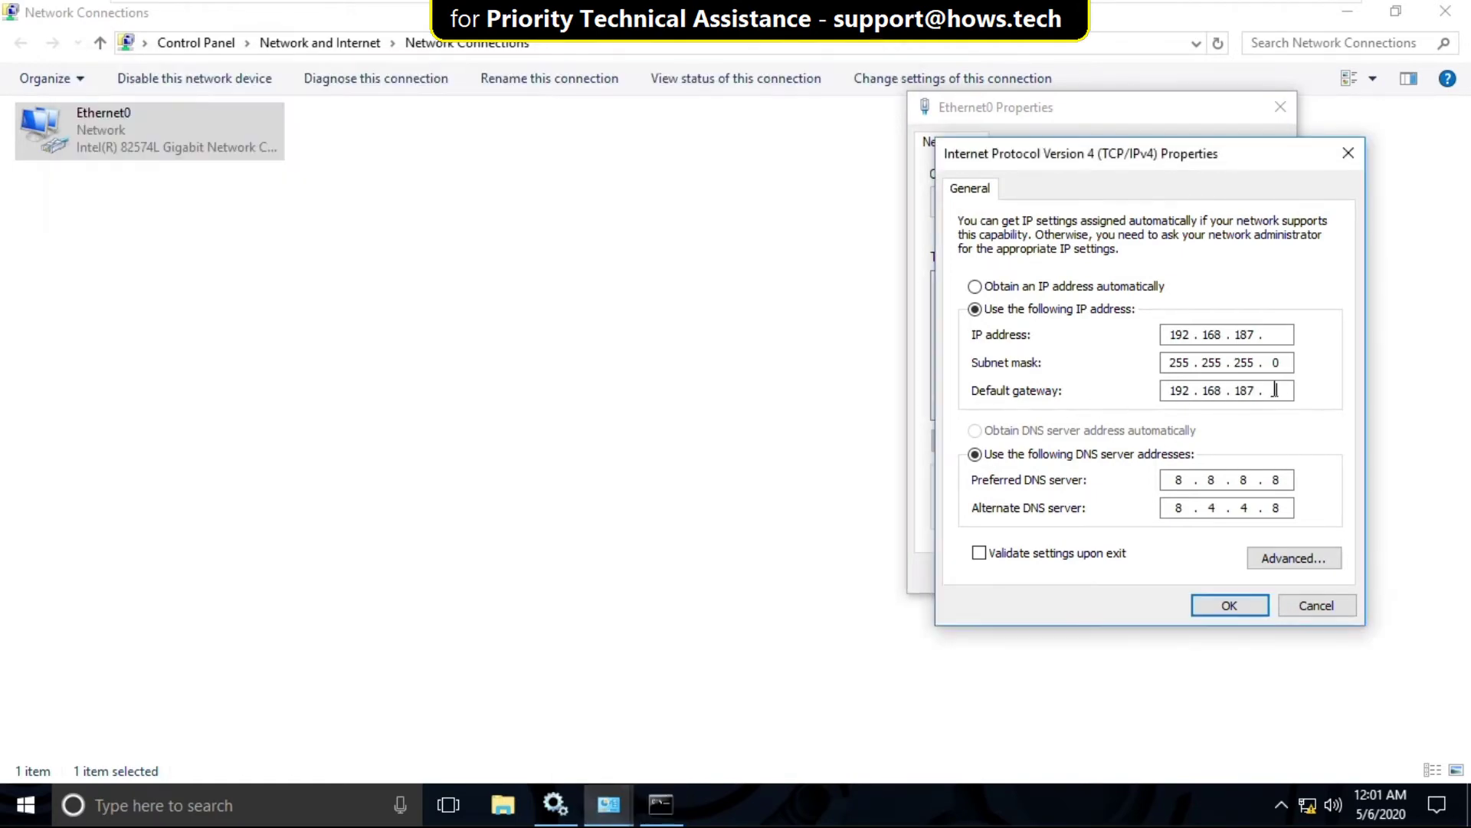
left_click(1274, 391)
Run ipconfig -all in Command Prompt to show full Ethernet0 details.
left_click(661, 804)
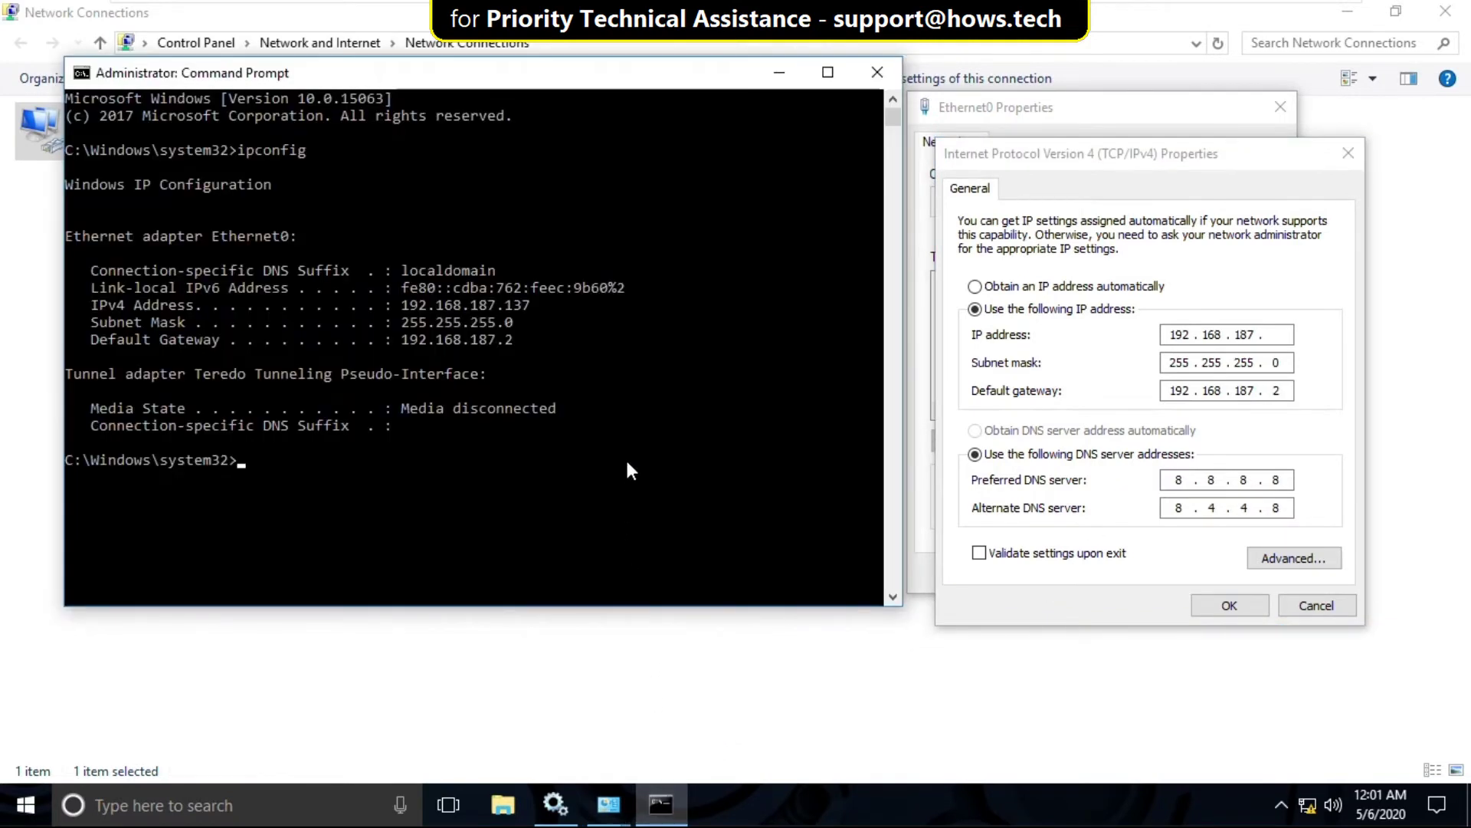
type("ipconfig -all")
key("Return")
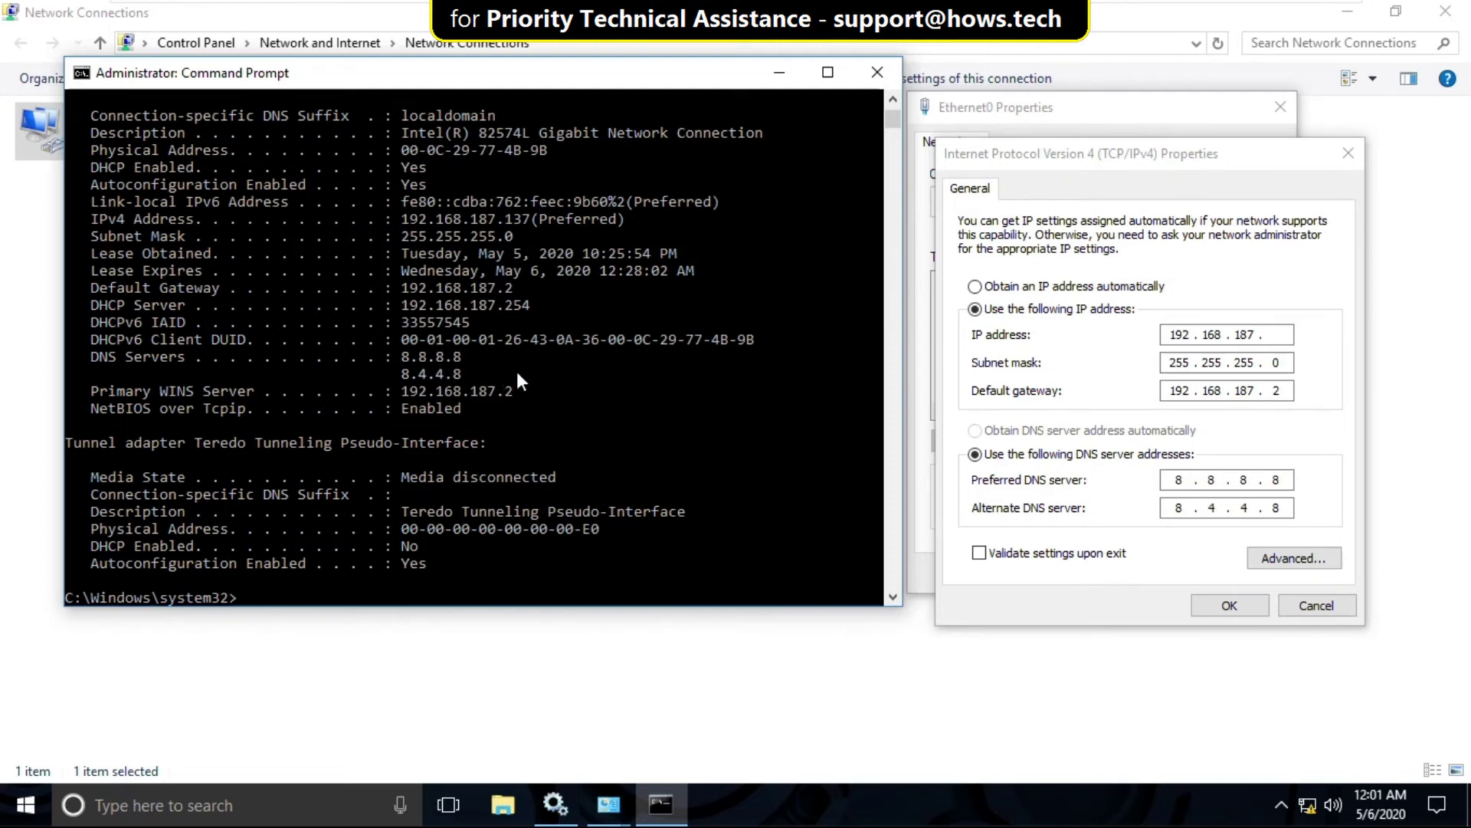
Ping 192.168.187.200 and get destination host unreachable, confirming the address is free.
left_click(1197, 494)
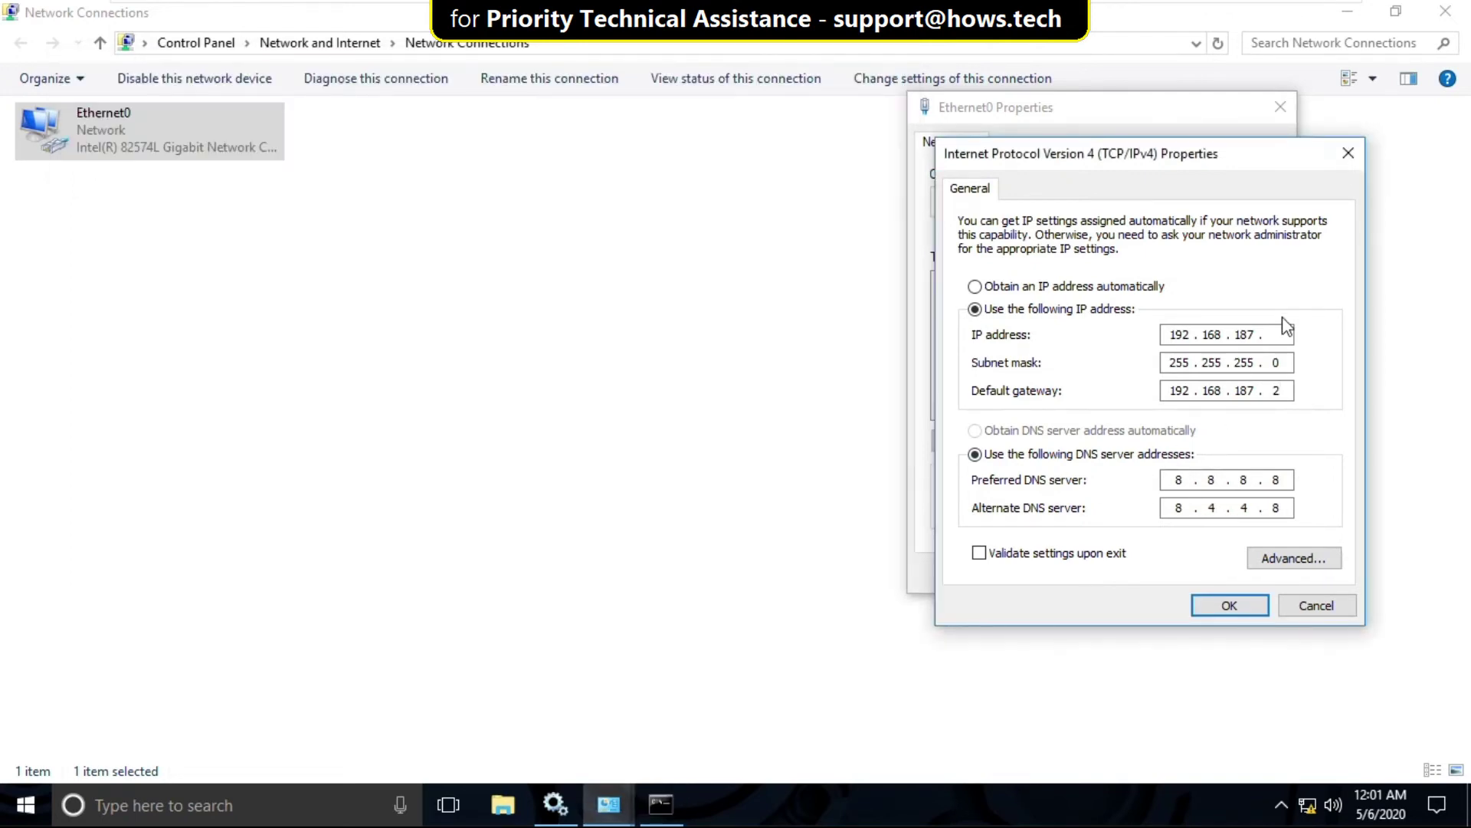
left_click(675, 789)
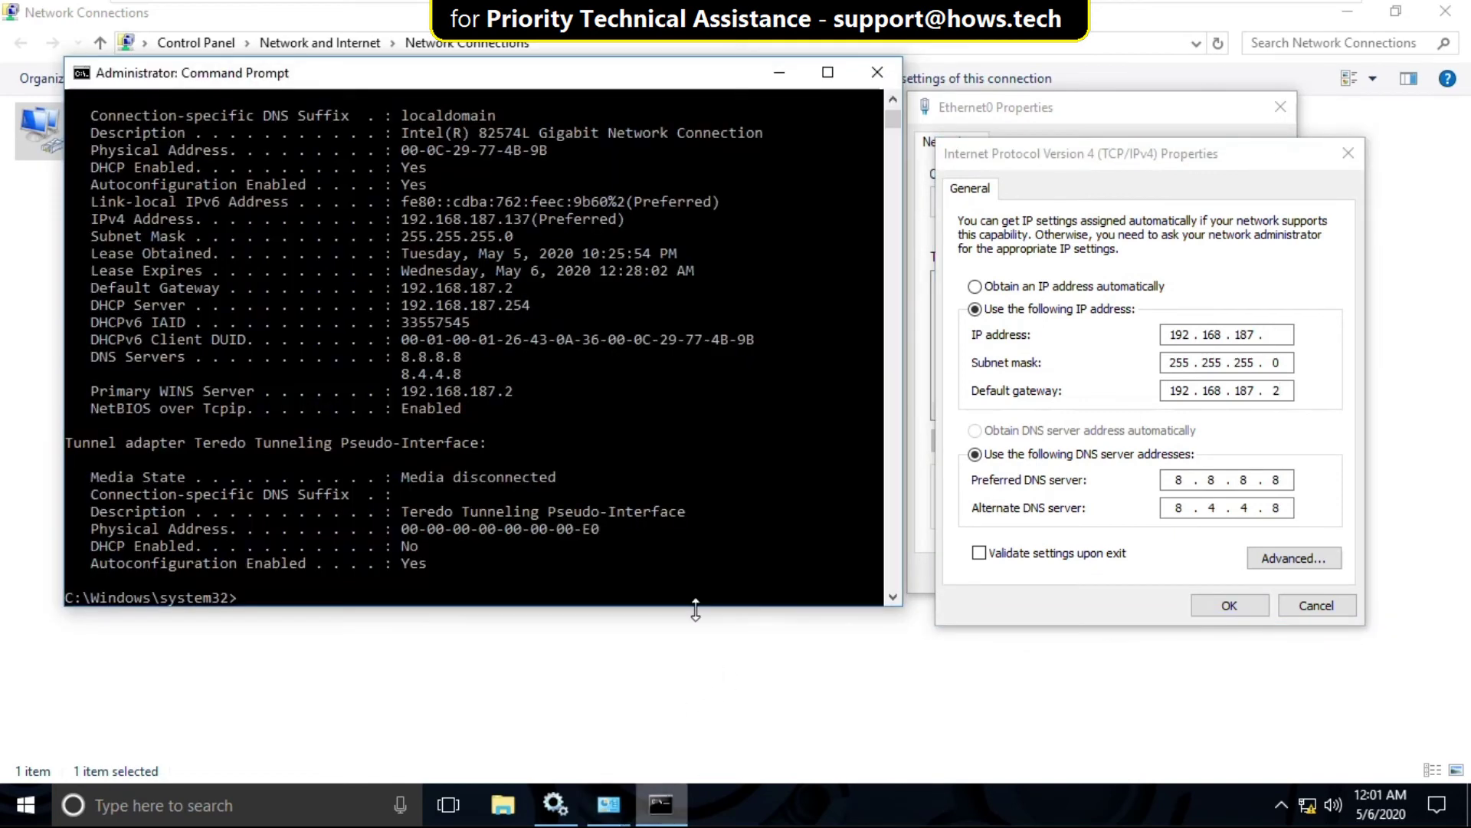
scroll(680, 517, "down", 3)
scroll(706, 479, "down", 1)
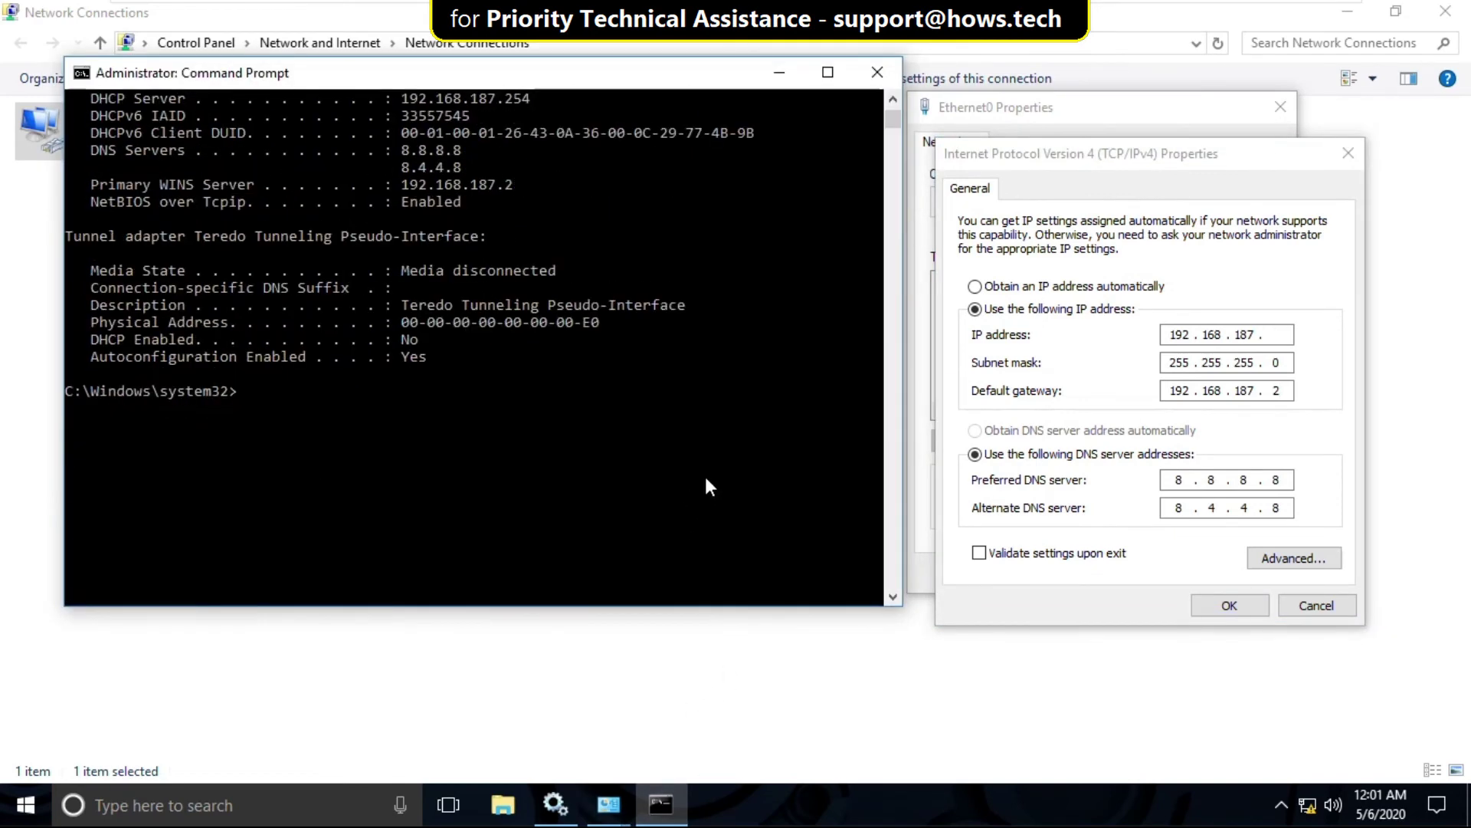
type("ping 192.168.187.200")
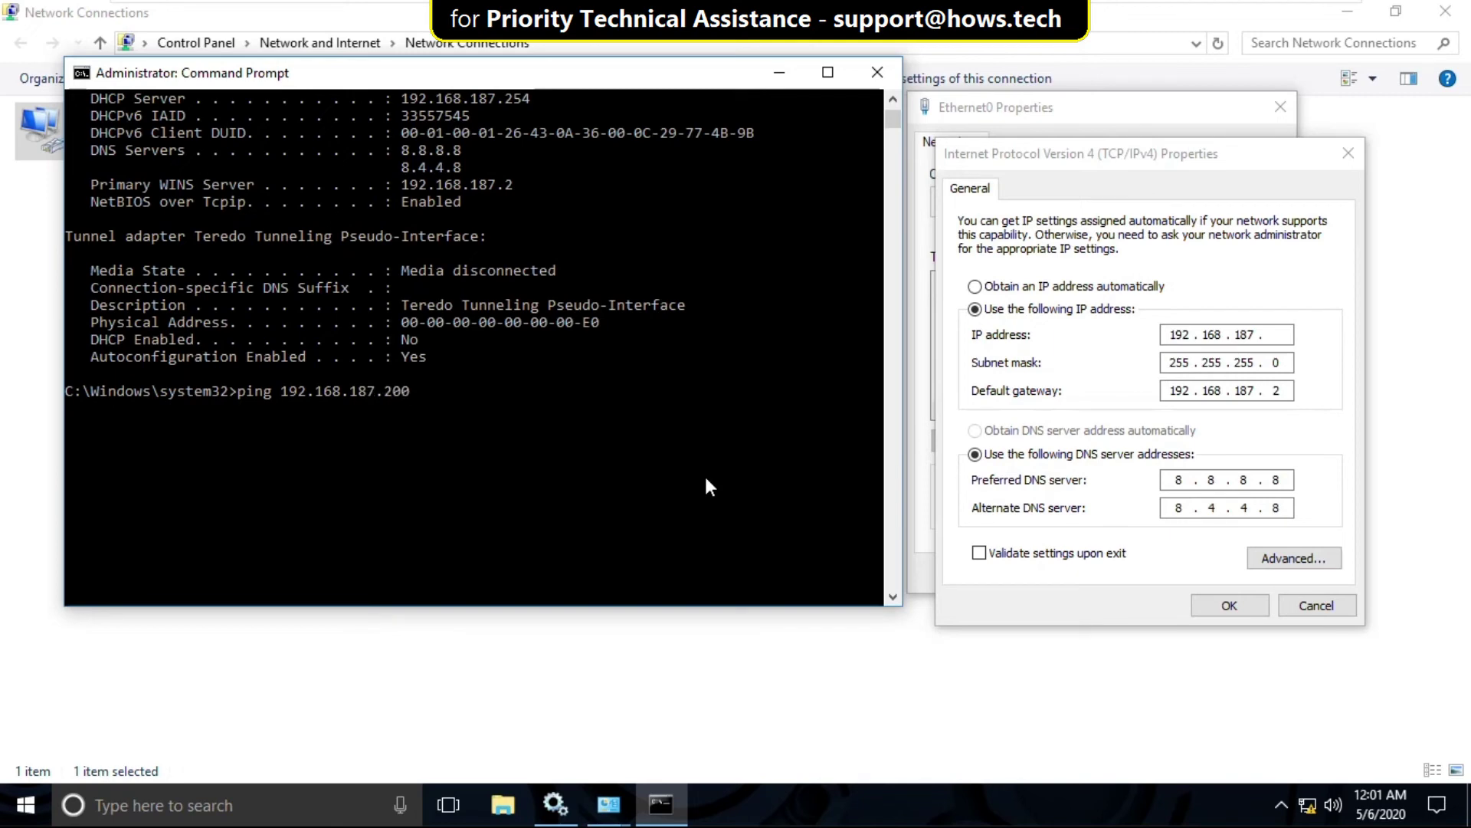
key("Return")
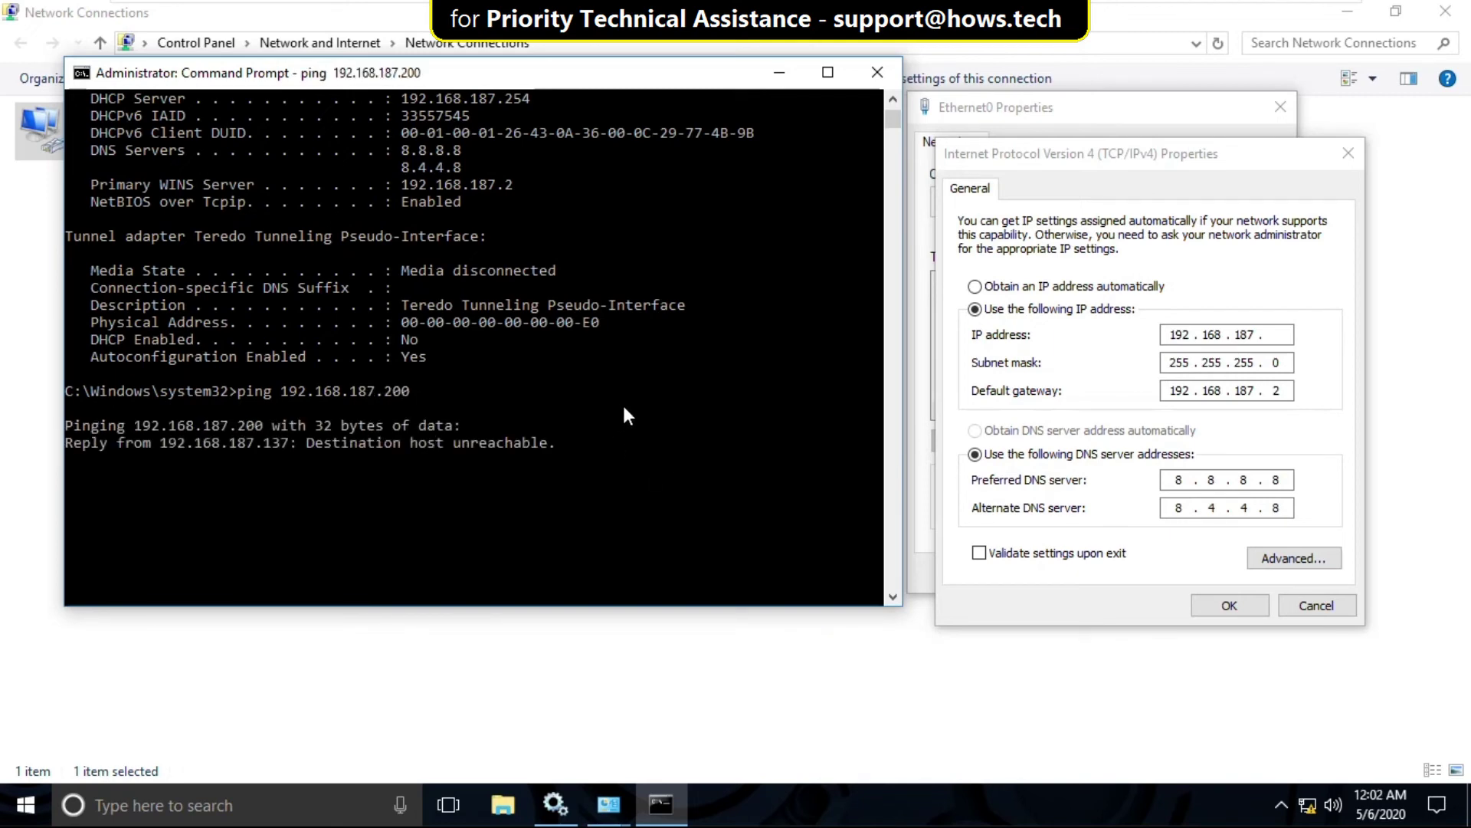
left_click(1278, 335)
Set the IP's last octet to 200, enable Validate settings upon exit, and save.
type("00")
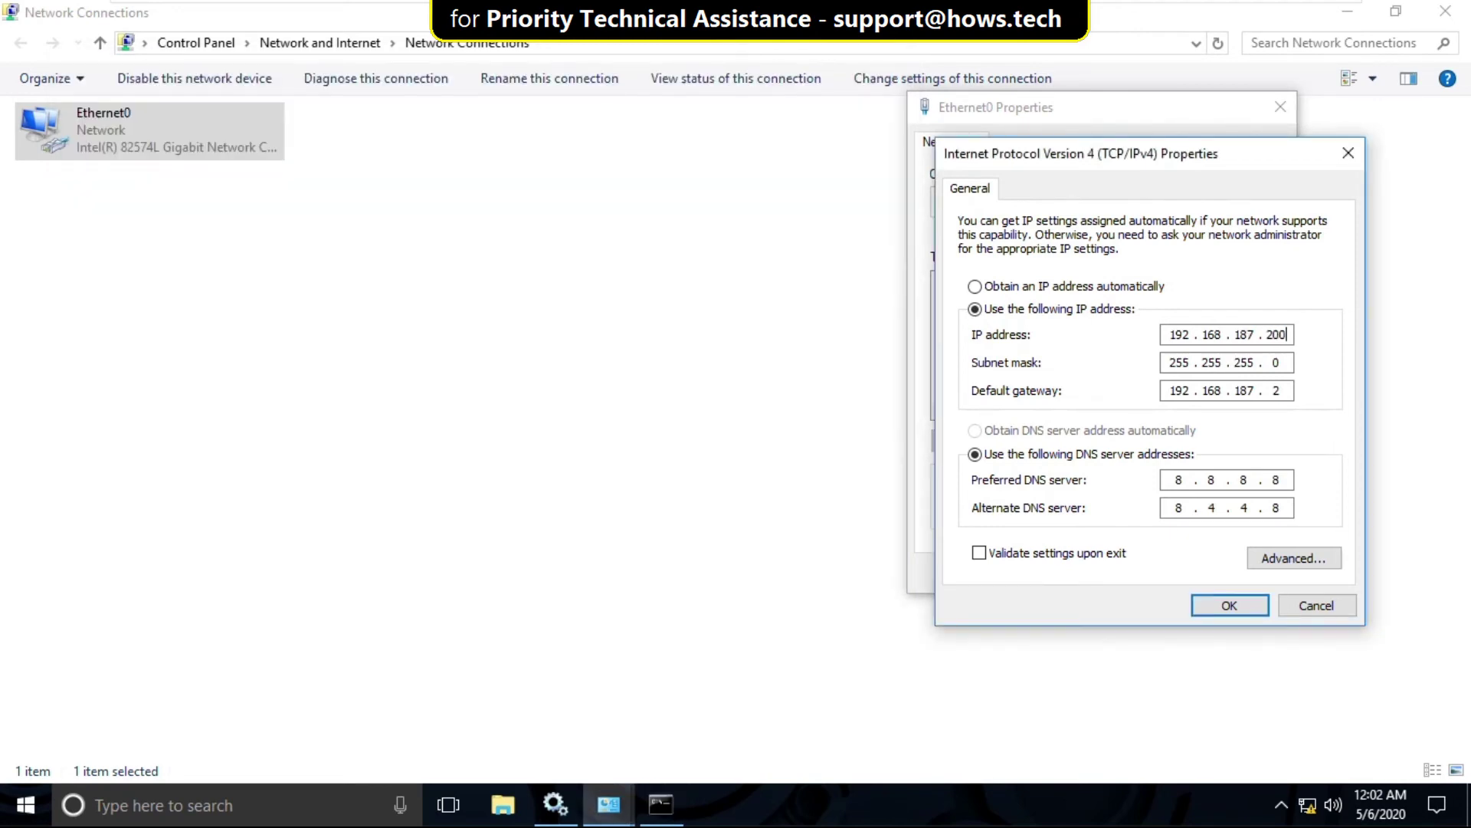
left_click(979, 553)
left_click(1218, 610)
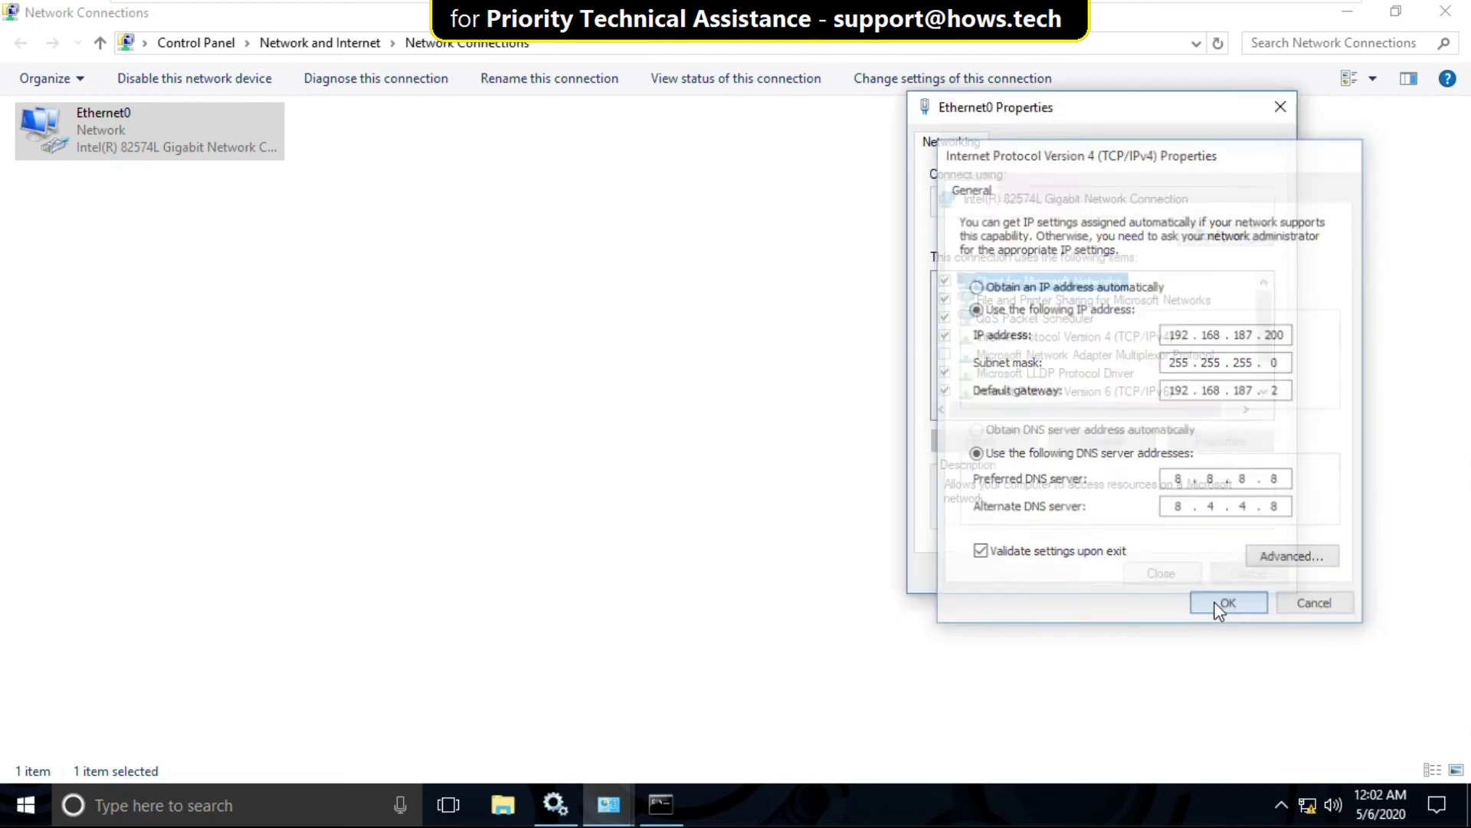
Close Ethernet0 properties, apply the suggested fix, and close Network Connections.
left_click(1161, 574)
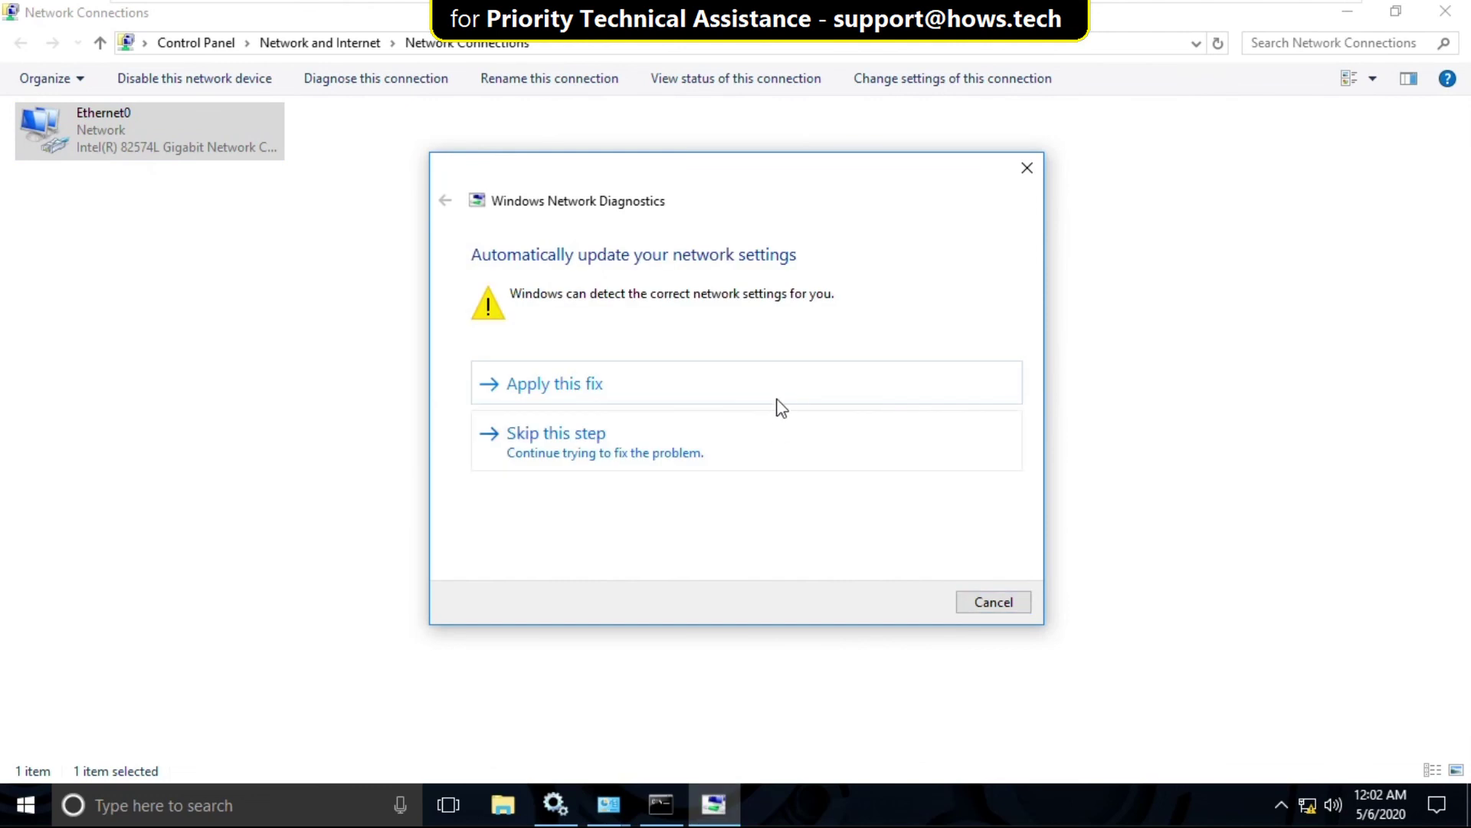
left_click(778, 399)
left_click(820, 479)
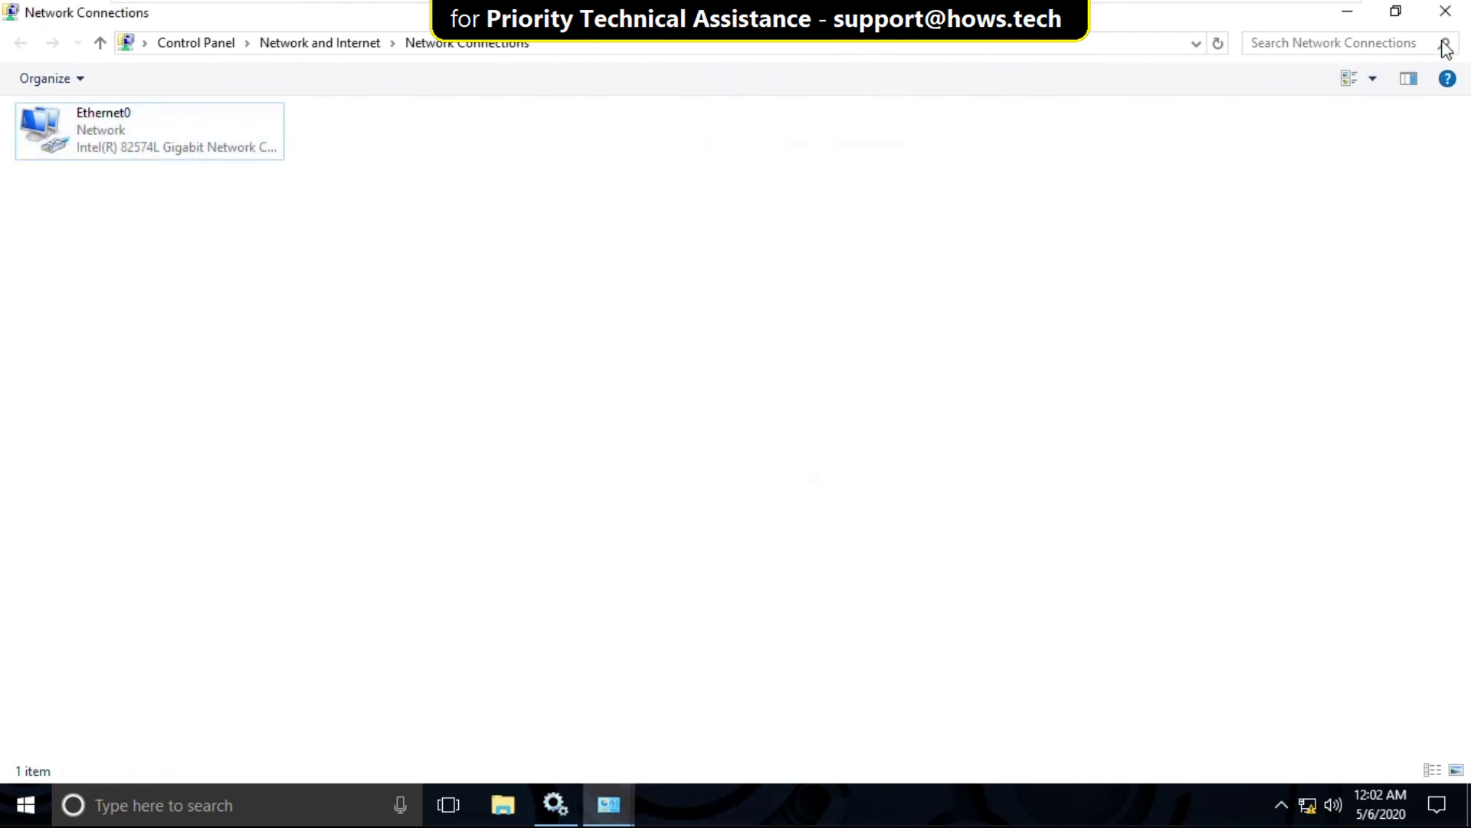
left_click(1446, 11)
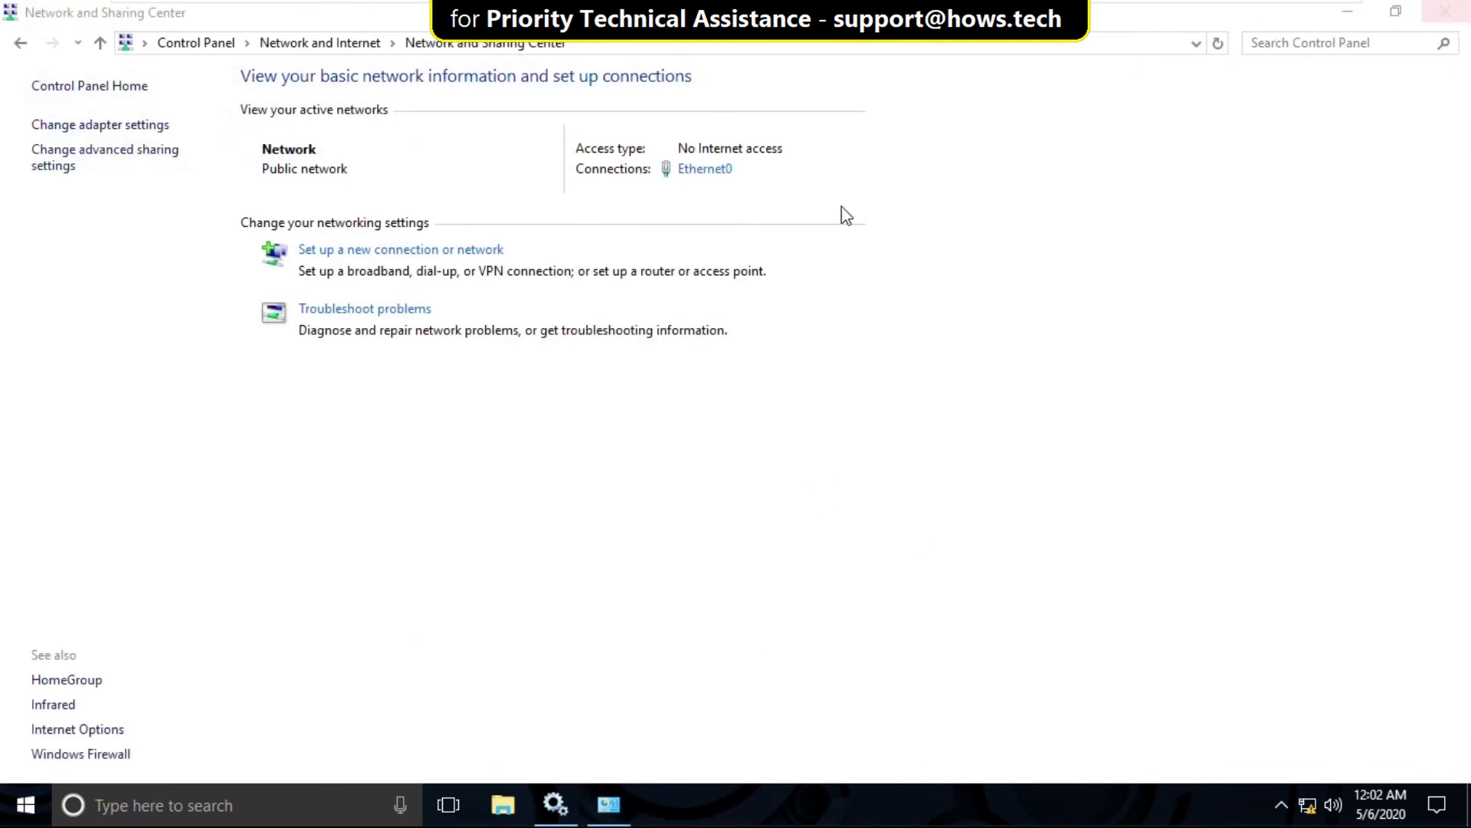